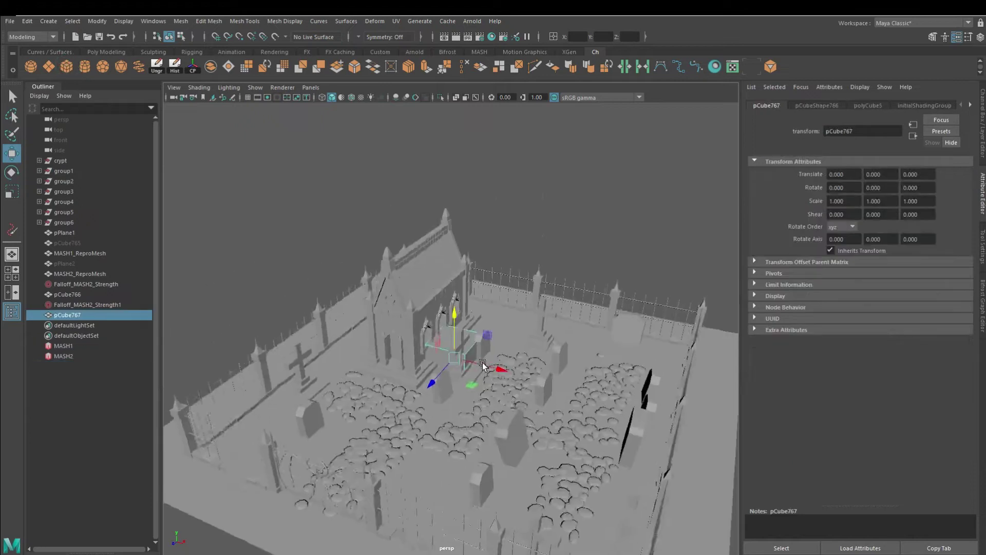
# Step: Raise the new cube above the crypt and smooth it twice into a sphere
pyautogui.moveTo(475, 360)
pyautogui.mouseDown()
pyautogui.moveTo(503, 122)
pyautogui.moveTo(477, 250)
pyautogui.mouseUp()
pyautogui.press('f')
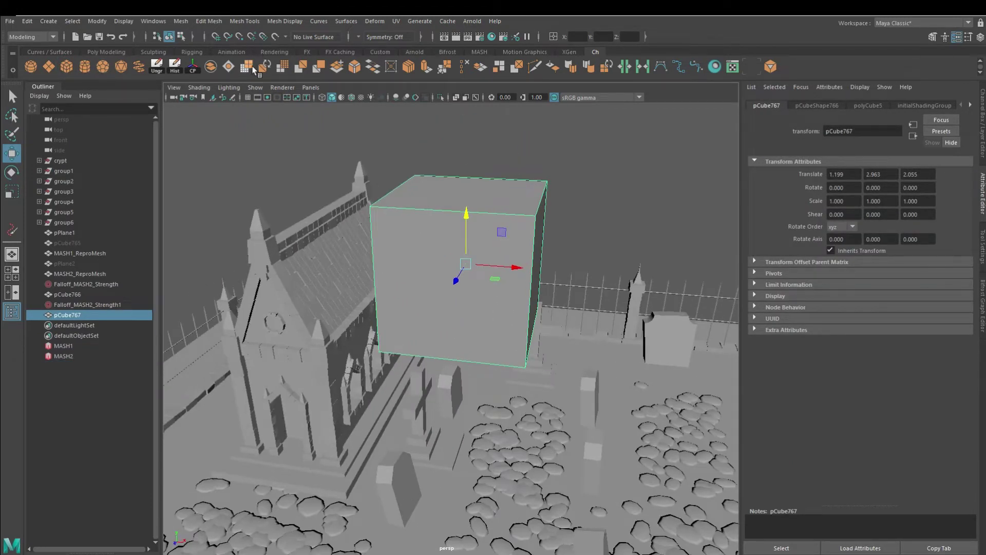
pyautogui.click(286, 68)
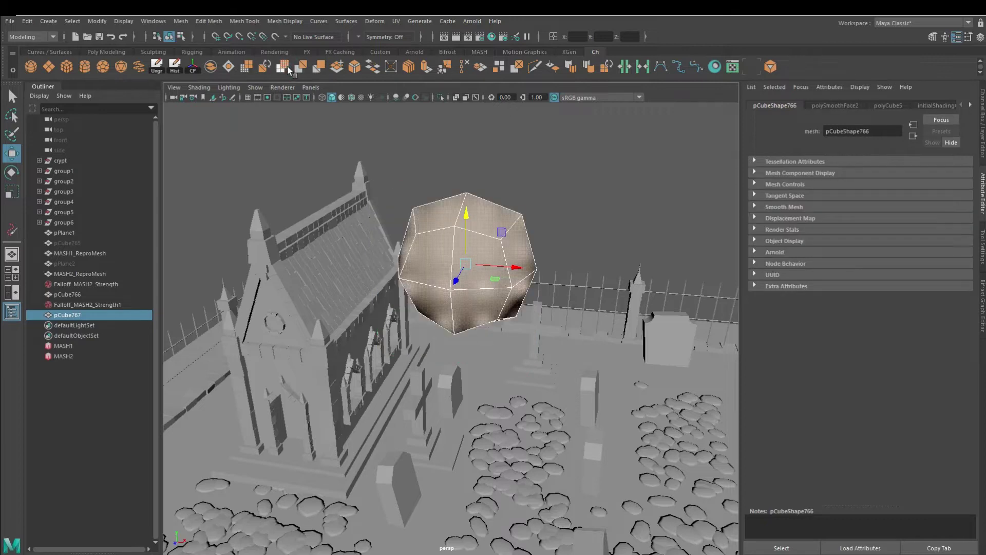
pyautogui.click(285, 69)
# Step: Widen the soft-selection falloff and stretch the sphere into a tapering egg
pyautogui.moveTo(440, 331); pyautogui.dragTo(492, 341, button='middle')
pyautogui.moveTo(413, 311)
pyautogui.mouseDown()
pyautogui.moveTo(419, 401)
pyautogui.moveTo(442, 314)
pyautogui.moveTo(447, 363)
pyautogui.moveTo(407, 359)
pyautogui.moveTo(443, 361)
pyautogui.moveTo(430, 398)
pyautogui.moveTo(467, 365)
pyautogui.moveTo(451, 331)
pyautogui.moveTo(452, 353)
pyautogui.moveTo(486, 406)
pyautogui.moveTo(383, 384)
pyautogui.moveTo(421, 401)
pyautogui.moveTo(470, 221)
pyautogui.mouseUp()
pyautogui.hotkey('ctrl', 'z')
pyautogui.press('r')
# Step: Select faces at the bottom of the egg and extrude them for the nostrils
pyautogui.rightClick(470, 220)
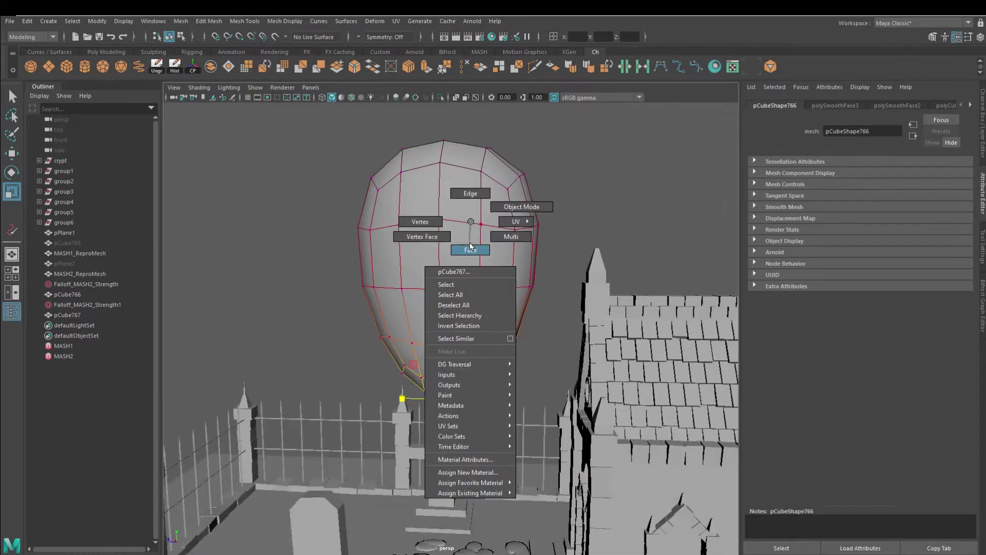
pyautogui.keyDown('alt'); pyautogui.moveTo(388, 264); pyautogui.dragTo(463, 224); pyautogui.keyUp('alt')
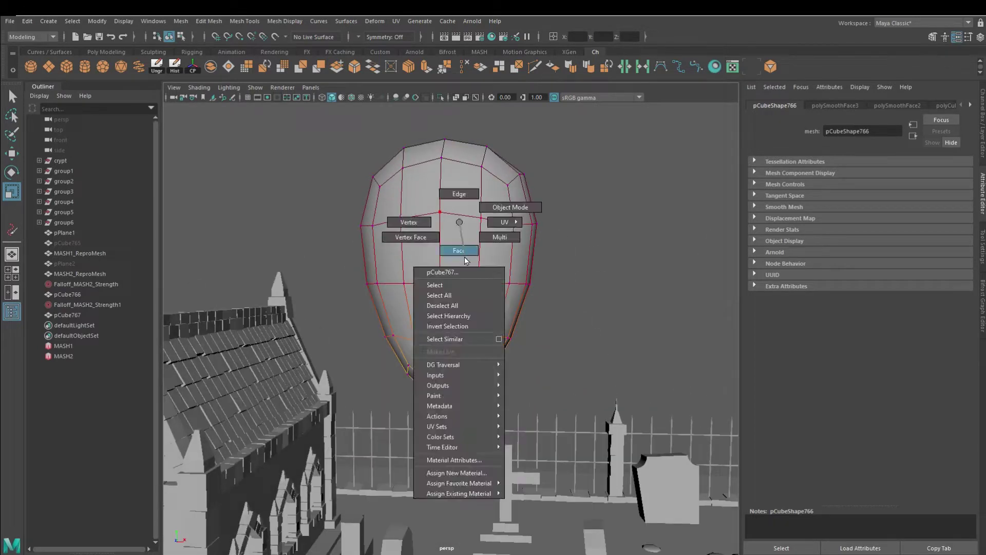
pyautogui.moveTo(462, 225); pyautogui.dragTo(454, 193, button='right')
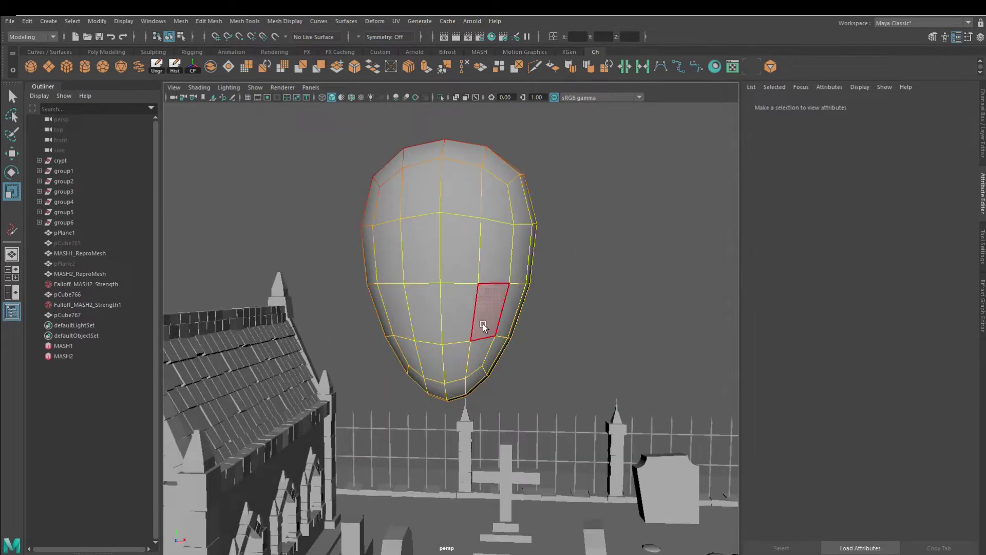
pyautogui.click(451, 356)
pyautogui.scroll(2, 436, 286)
pyautogui.keyDown('alt'); pyautogui.moveTo(436, 286); pyautogui.dragTo(540, 347); pyautogui.keyUp('alt')
pyautogui.hotkey('ctrl', 'e')
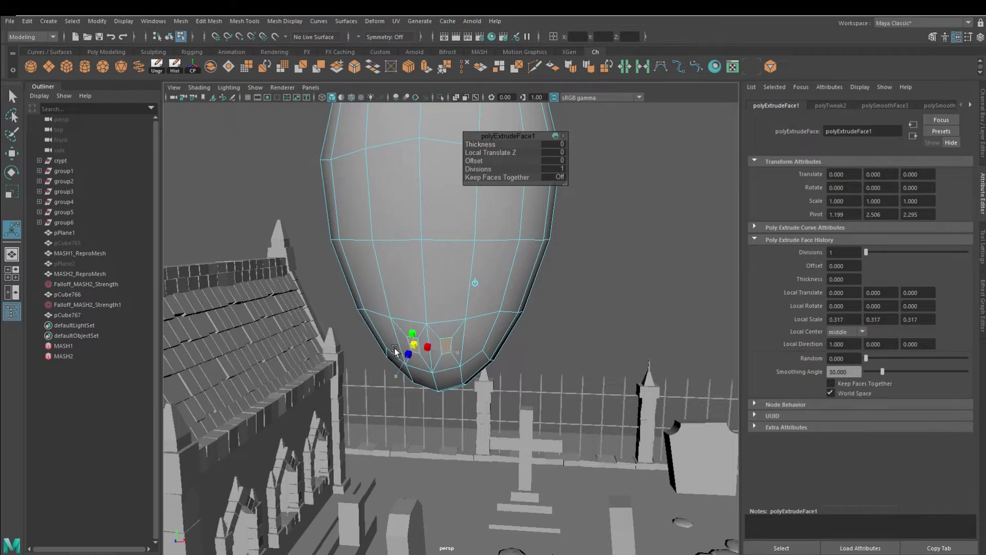
# Step: Inspect the recessed nostrils from several angles and return to object selection
pyautogui.moveTo(488, 335)
pyautogui.keyDown('alt'); pyautogui.mouseDown()
pyautogui.moveTo(497, 341)
pyautogui.moveTo(489, 327)
pyautogui.moveTo(511, 368)
pyautogui.mouseUp(); pyautogui.keyUp('alt')
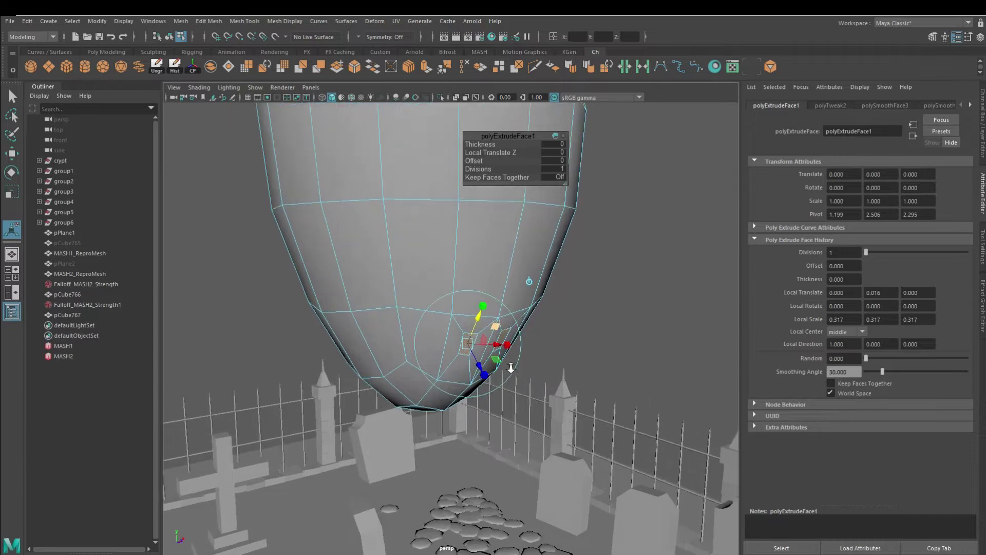
pyautogui.keyDown('alt'); pyautogui.moveTo(465, 343); pyautogui.dragTo(409, 307); pyautogui.keyUp('alt')
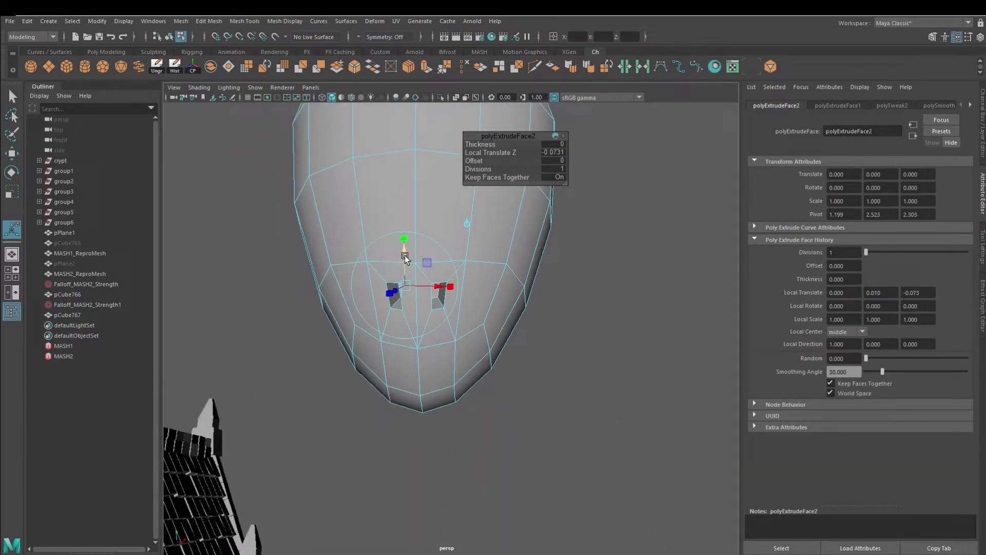
pyautogui.moveTo(491, 291)
pyautogui.keyDown('alt'); pyautogui.mouseDown()
pyautogui.moveTo(507, 274)
pyautogui.moveTo(482, 288)
pyautogui.moveTo(547, 313)
pyautogui.moveTo(406, 253)
pyautogui.moveTo(449, 211)
pyautogui.mouseUp(); pyautogui.keyUp('alt')
pyautogui.press('q')
pyautogui.press('F8')
pyautogui.click(548, 312)
# Step: Select one face on each side of the head and extrude both
pyautogui.click(449, 211)
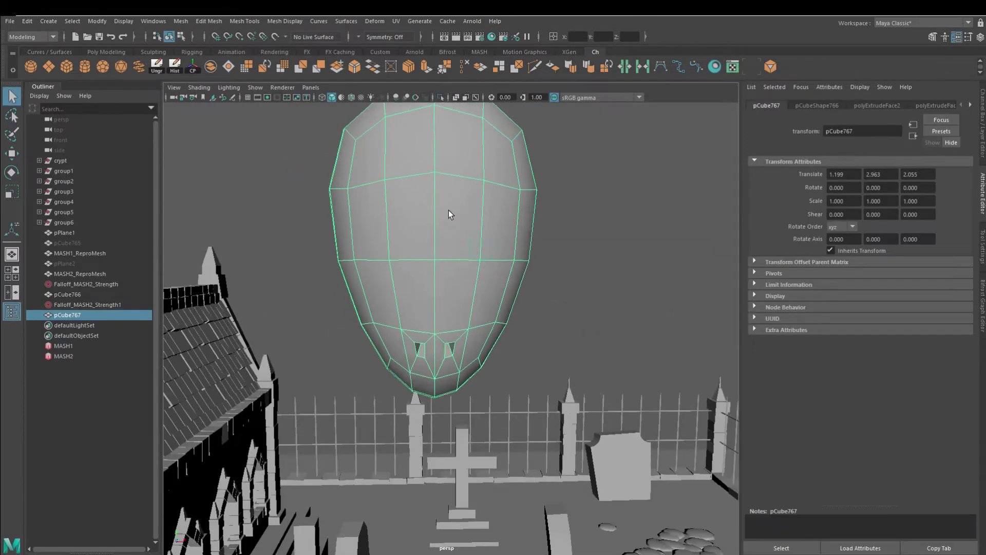
pyautogui.press('F11')
pyautogui.moveTo(479, 248)
pyautogui.keyDown('alt'); pyautogui.mouseDown()
pyautogui.moveTo(480, 279)
pyautogui.moveTo(361, 281)
pyautogui.moveTo(601, 252)
pyautogui.moveTo(539, 221)
pyautogui.mouseUp(); pyautogui.keyUp('alt')
pyautogui.click(479, 279)
pyautogui.keyDown('shift'); pyautogui.click(361, 281); pyautogui.keyUp('shift')
pyautogui.click(425, 65)
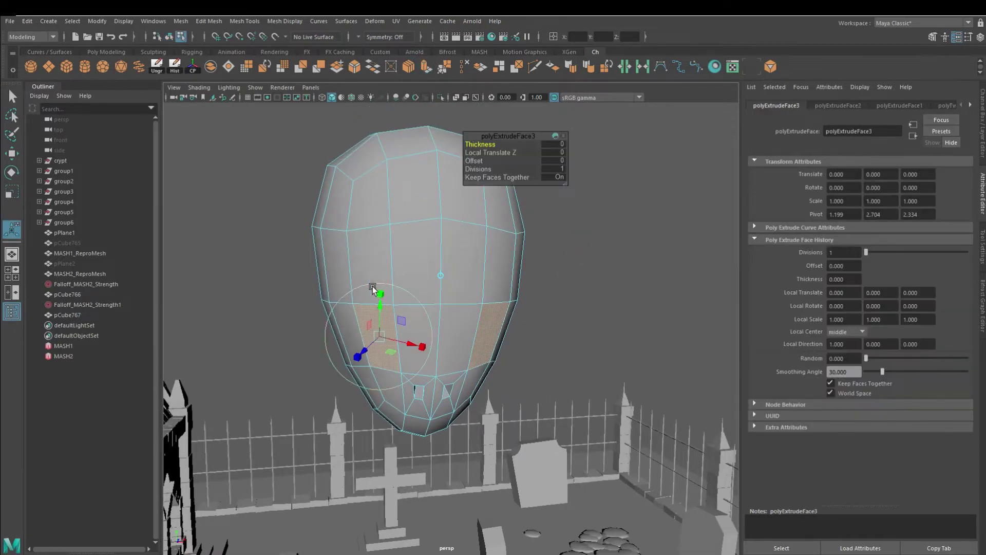
# Step: Shrink the extruded eye faces and extrude them again to sink the sockets
pyautogui.moveTo(379, 311)
pyautogui.mouseDown()
pyautogui.moveTo(372, 336)
pyautogui.moveTo(355, 326)
pyautogui.moveTo(390, 296)
pyautogui.moveTo(438, 338)
pyautogui.moveTo(434, 62)
pyautogui.mouseUp()
pyautogui.click(424, 67)
pyautogui.moveTo(411, 288)
pyautogui.keyDown('alt'); pyautogui.mouseDown()
pyautogui.moveTo(401, 397)
pyautogui.moveTo(341, 319)
pyautogui.moveTo(405, 331)
pyautogui.moveTo(390, 287)
pyautogui.moveTo(395, 267)
pyautogui.mouseUp(); pyautogui.keyUp('alt')
pyautogui.click(688, 209)
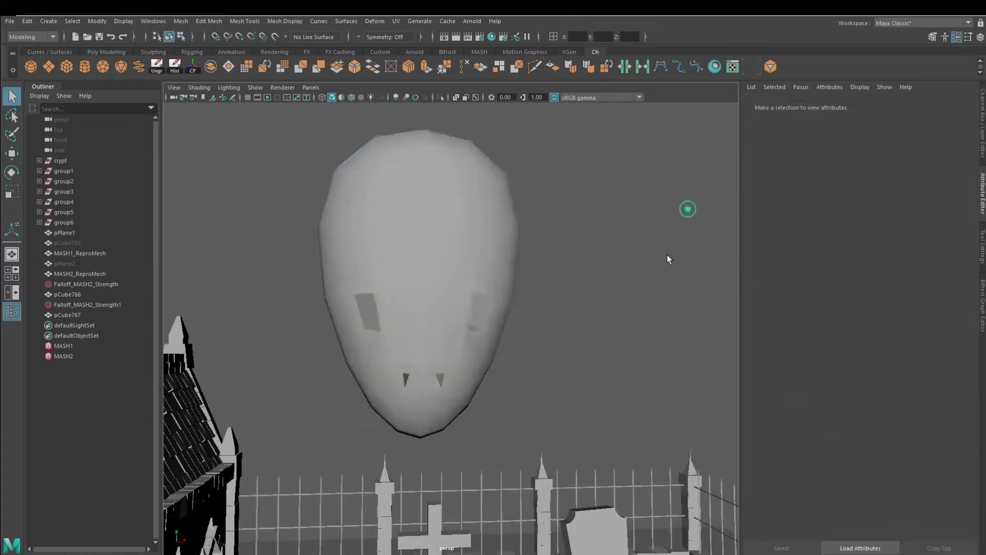
pyautogui.click(480, 275)
pyautogui.scroll(2, 414, 192)
# Step: Move vertices around the right eye socket and preview the head smoothed
pyautogui.press('w')
pyautogui.moveTo(480, 251)
pyautogui.keyDown('alt'); pyautogui.mouseDown()
pyautogui.moveTo(462, 278)
pyautogui.moveTo(469, 326)
pyautogui.mouseUp(); pyautogui.keyUp('alt')
pyautogui.click(392, 298)
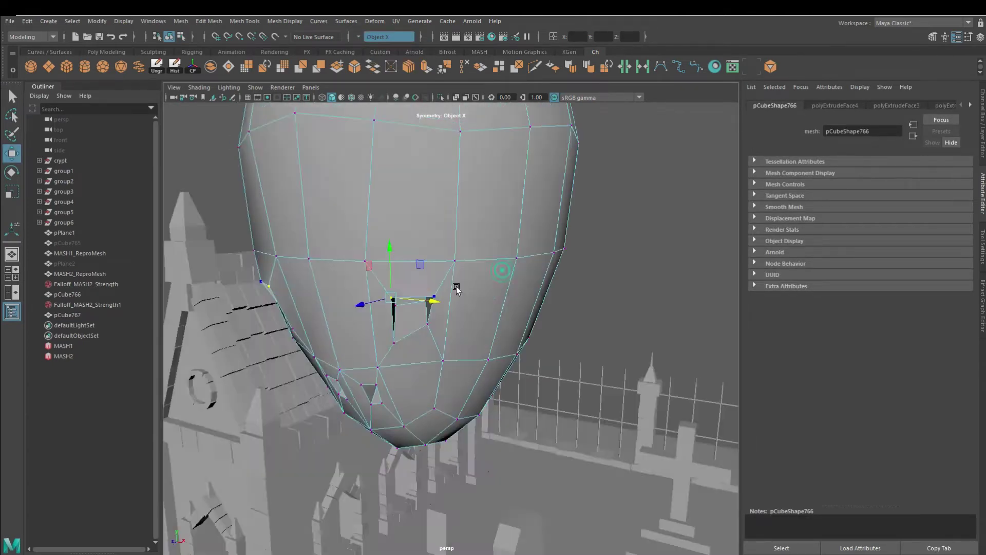
pyautogui.keyDown('alt'); pyautogui.moveTo(456, 285); pyautogui.dragTo(480, 304); pyautogui.keyUp('alt')
pyautogui.click(497, 310)
pyautogui.moveTo(465, 257)
pyautogui.keyDown('alt'); pyautogui.mouseDown()
pyautogui.moveTo(344, 306)
pyautogui.moveTo(466, 291)
pyautogui.moveTo(512, 299)
pyautogui.mouseUp(); pyautogui.keyUp('alt')
pyautogui.press('e')
pyautogui.click(612, 344)
pyautogui.press('3')
# Step: Refine the face and nostril vertices from closer, lower angles
pyautogui.click(418, 286)
pyautogui.press('w')
pyautogui.moveTo(418, 286)
pyautogui.keyDown('alt'); pyautogui.mouseDown()
pyautogui.moveTo(442, 309)
pyautogui.moveTo(435, 267)
pyautogui.moveTo(498, 298)
pyautogui.moveTo(493, 305)
pyautogui.moveTo(519, 280)
pyautogui.mouseUp(); pyautogui.keyUp('alt')
pyautogui.click(519, 280)
pyautogui.click(422, 368)
pyautogui.moveTo(423, 368)
pyautogui.keyDown('alt'); pyautogui.mouseDown()
pyautogui.moveTo(461, 333)
pyautogui.moveTo(546, 336)
pyautogui.moveTo(490, 226)
pyautogui.moveTo(484, 288)
pyautogui.mouseUp(); pyautogui.keyUp('alt')
pyautogui.click(546, 336)
pyautogui.click(489, 227)
# Step: Turn symmetry off and extrude a top face into a horn, offset 0.49, scale 0.833
pyautogui.click(377, 36)
pyautogui.click(444, 248)
pyautogui.keyDown('alt'); pyautogui.moveTo(460, 208); pyautogui.dragTo(528, 291); pyautogui.keyUp('alt')
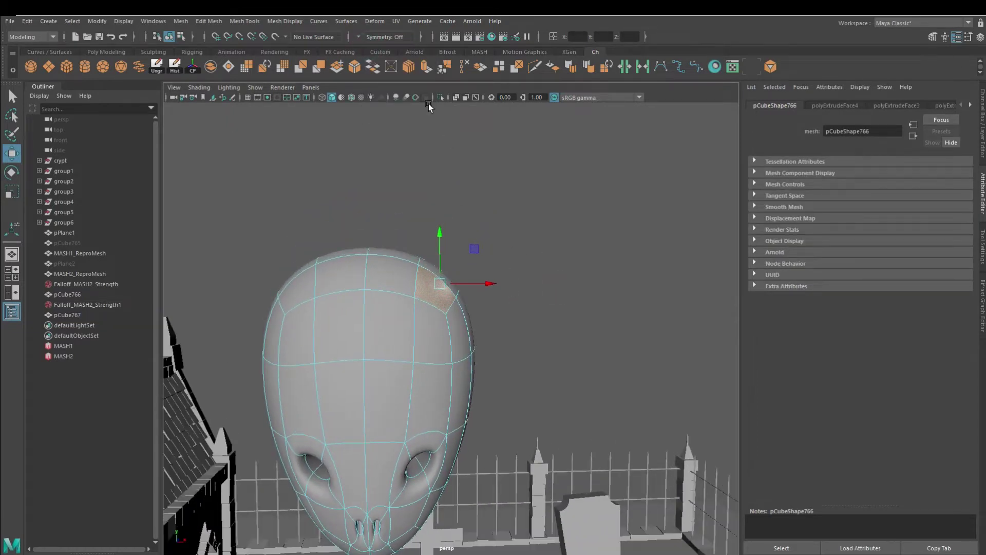
pyautogui.moveTo(465, 257)
pyautogui.mouseDown()
pyautogui.moveTo(529, 219)
pyautogui.moveTo(466, 180)
pyautogui.moveTo(524, 254)
pyautogui.moveTo(486, 227)
pyautogui.mouseUp()
pyautogui.moveTo(486, 227); pyautogui.dragTo(490, 229)
pyautogui.moveTo(526, 196); pyautogui.dragTo(532, 189)
pyautogui.keyDown('alt'); pyautogui.moveTo(531, 189); pyautogui.dragTo(483, 240); pyautogui.keyUp('alt')
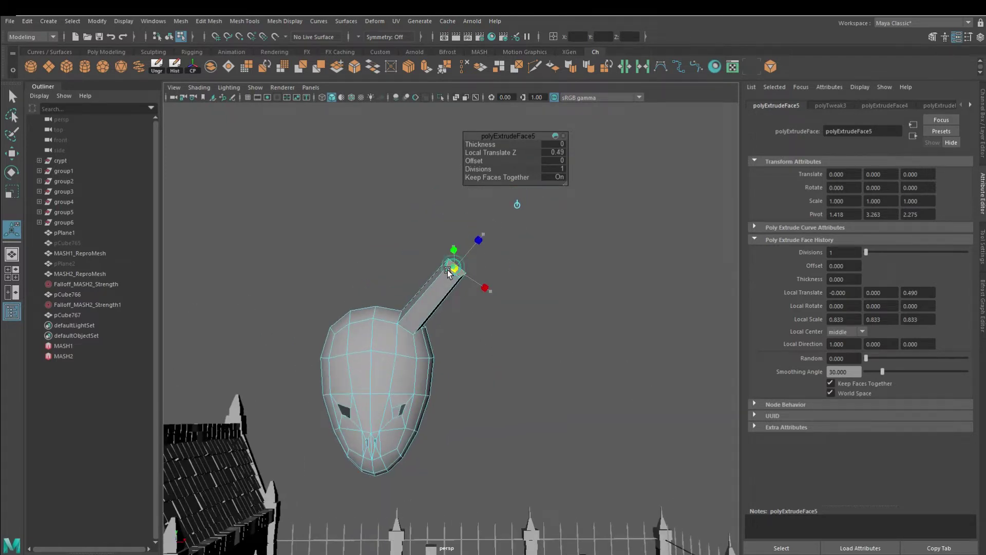
# Step: Extrude the horn tip again and pull it far upward
pyautogui.scroll(4, 435, 276)
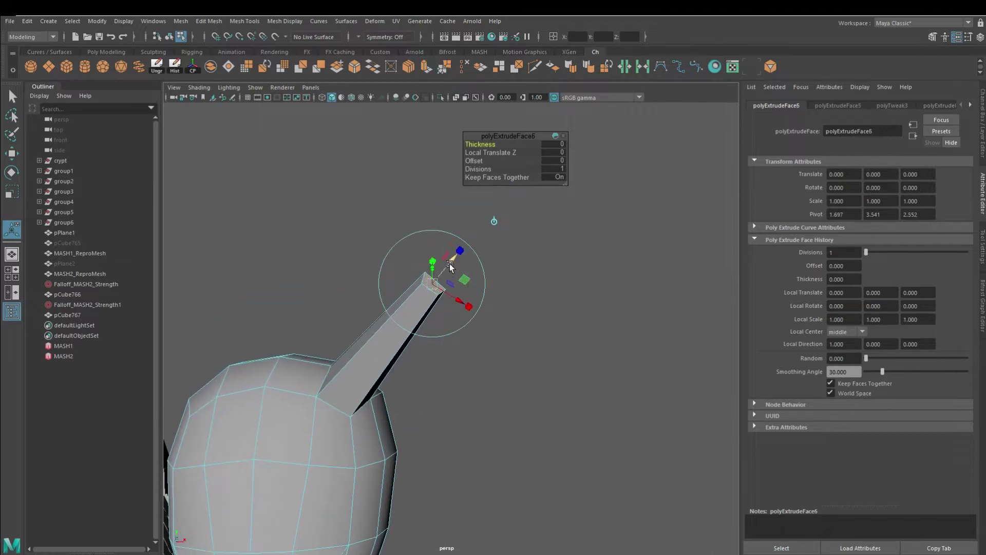
pyautogui.scroll(-3, 470, 245)
pyautogui.click(414, 216)
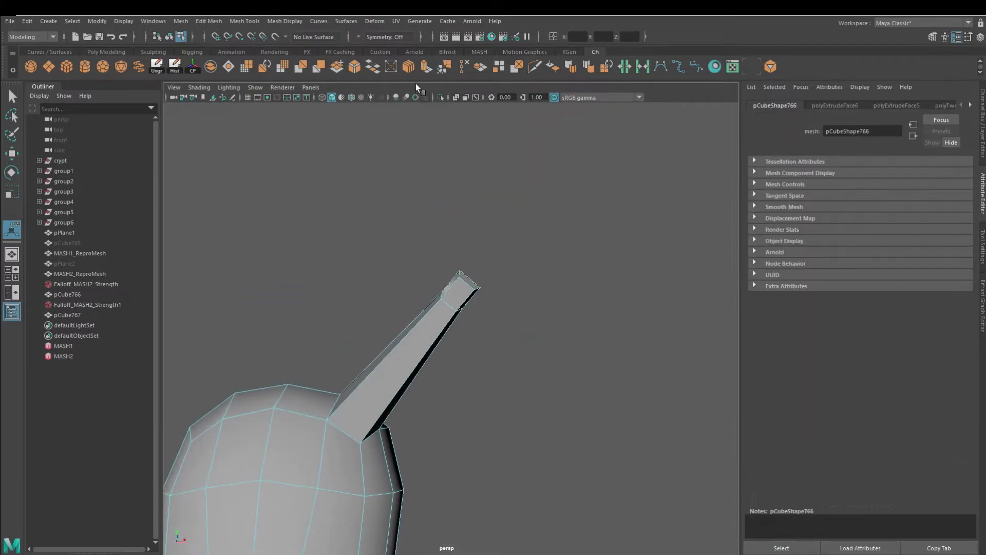
pyautogui.click(425, 67)
pyautogui.moveTo(478, 280)
pyautogui.mouseDown()
pyautogui.moveTo(499, 254)
pyautogui.moveTo(519, 260)
pyautogui.moveTo(440, 273)
pyautogui.mouseUp()
pyautogui.press('1')
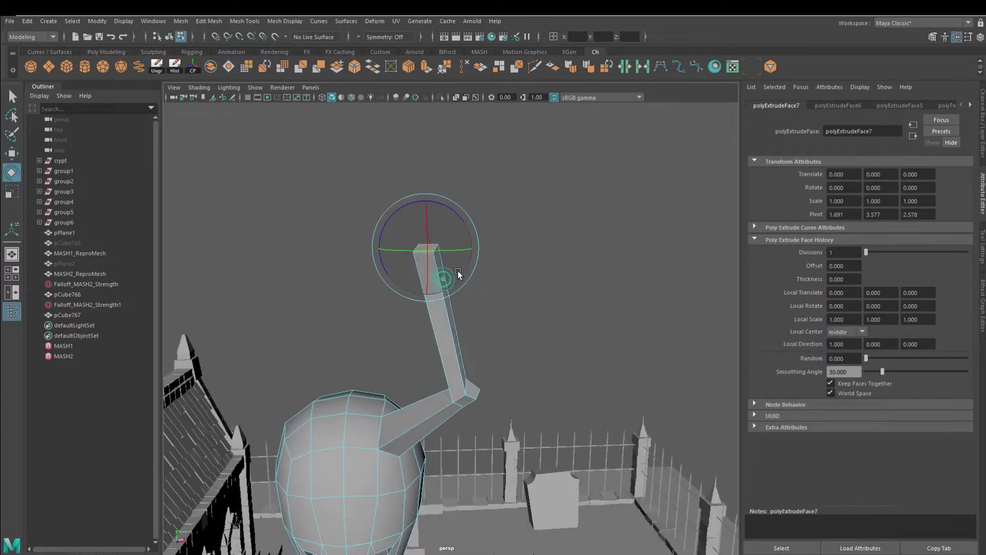
pyautogui.moveTo(519, 352)
pyautogui.keyDown('alt'); pyautogui.mouseDown()
pyautogui.moveTo(405, 286)
pyautogui.moveTo(340, 309)
pyautogui.mouseUp(); pyautogui.keyUp('alt')
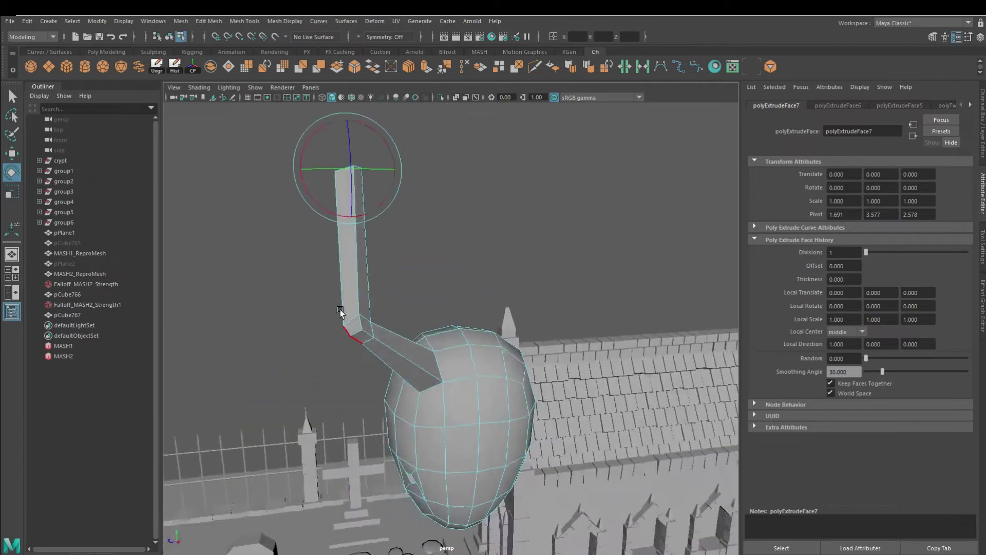
# Step: Reposition the vertex at the horn's bend, checking the shape in smooth preview
pyautogui.click(354, 348)
pyautogui.keyDown('alt'); pyautogui.moveTo(354, 348); pyautogui.dragTo(378, 355); pyautogui.keyUp('alt')
pyautogui.moveTo(350, 392)
pyautogui.keyDown('alt'); pyautogui.mouseDown()
pyautogui.moveTo(458, 334)
pyautogui.moveTo(452, 348)
pyautogui.mouseUp(); pyautogui.keyUp('alt')
pyautogui.keyDown('shift'); pyautogui.moveTo(402, 295); pyautogui.dragTo(390, 270, button='right'); pyautogui.keyUp('shift')
pyautogui.click(458, 334)
pyautogui.keyDown('alt'); pyautogui.moveTo(492, 318); pyautogui.dragTo(489, 290); pyautogui.keyUp('alt')
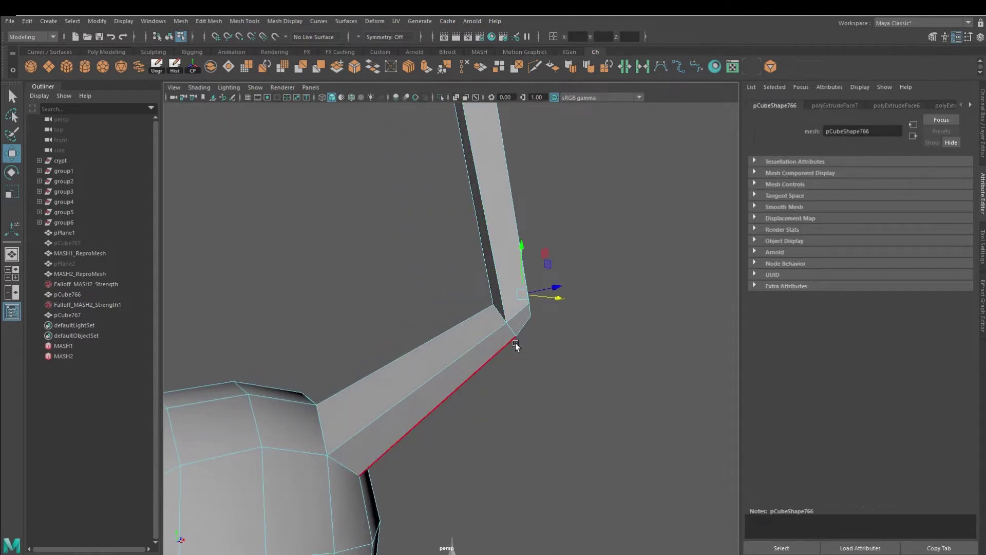
pyautogui.keyDown('alt'); pyautogui.moveTo(515, 346); pyautogui.dragTo(340, 319); pyautogui.keyUp('alt')
pyautogui.click(506, 287)
pyautogui.press('3')
pyautogui.moveTo(506, 286)
pyautogui.keyDown('alt'); pyautogui.mouseDown()
pyautogui.moveTo(436, 293)
pyautogui.moveTo(565, 264)
pyautogui.moveTo(522, 254)
pyautogui.moveTo(504, 356)
pyautogui.mouseUp(); pyautogui.keyUp('alt')
pyautogui.click(534, 66)
pyautogui.press('1')
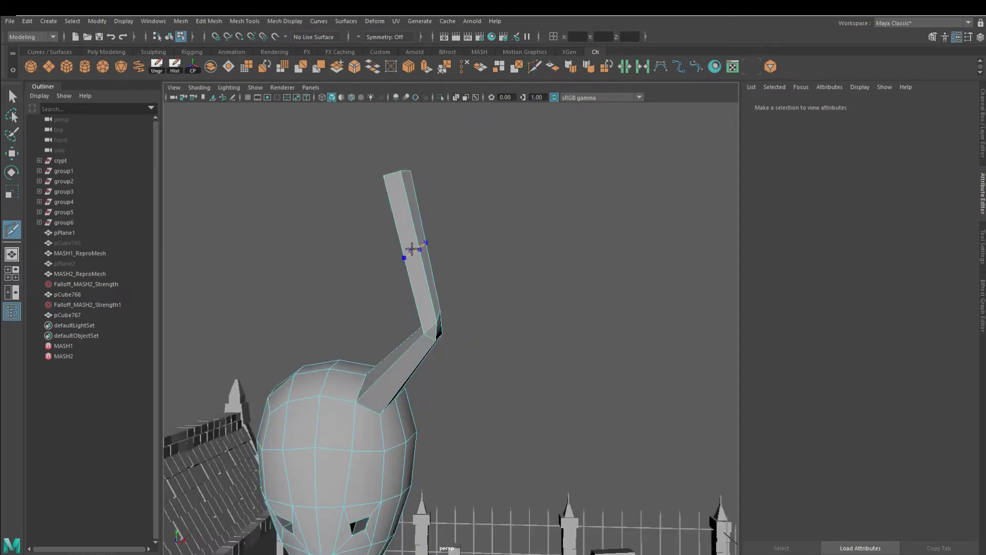
# Step: Add a Multi-Cut edge across the horn to set up a second kink in the stalk
pyautogui.press('3')
pyautogui.moveTo(412, 232)
pyautogui.keyDown('alt'); pyautogui.mouseDown()
pyautogui.moveTo(455, 306)
pyautogui.moveTo(500, 247)
pyautogui.moveTo(500, 279)
pyautogui.mouseUp(); pyautogui.keyUp('alt')
pyautogui.moveTo(437, 275); pyautogui.dragTo(402, 290, button='right')
pyautogui.moveTo(471, 318)
pyautogui.keyDown('alt'); pyautogui.mouseDown()
pyautogui.moveTo(282, 330)
pyautogui.moveTo(471, 321)
pyautogui.mouseUp(); pyautogui.keyUp('alt')
pyautogui.press('1')
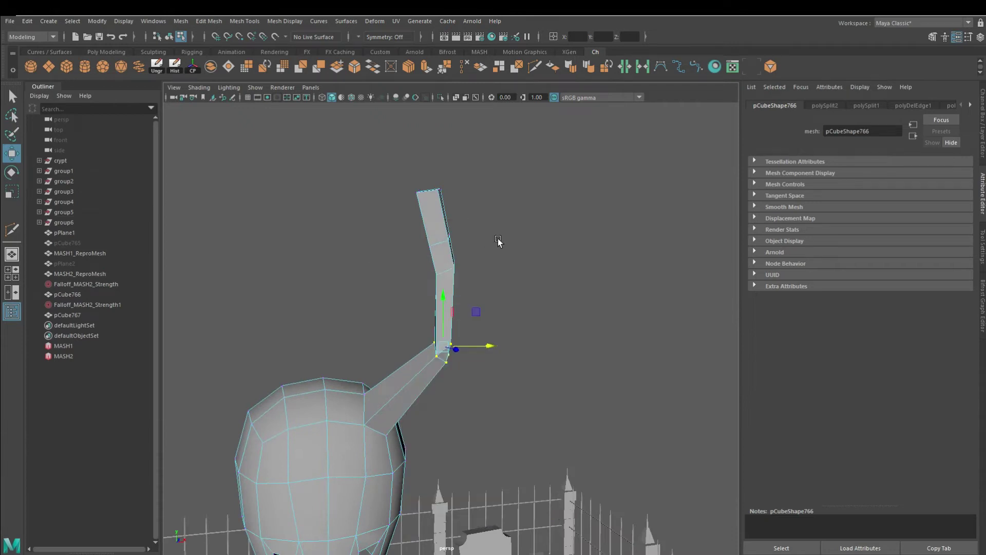
pyautogui.keyDown('alt'); pyautogui.moveTo(500, 242); pyautogui.dragTo(415, 282, button='right'); pyautogui.keyUp('alt')
pyautogui.keyDown('alt'); pyautogui.moveTo(413, 225); pyautogui.dragTo(444, 209); pyautogui.keyUp('alt')
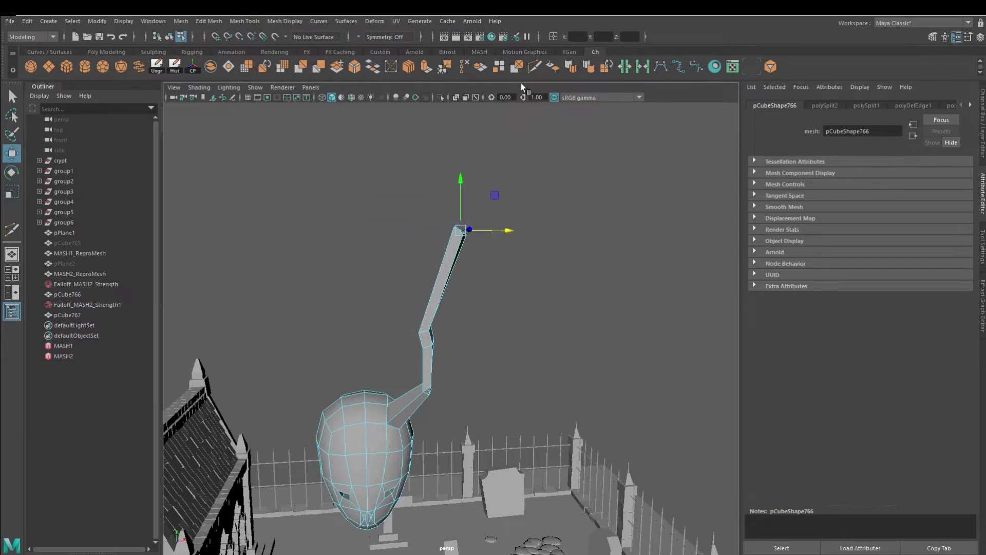
pyautogui.click(433, 286)
pyautogui.press('w')
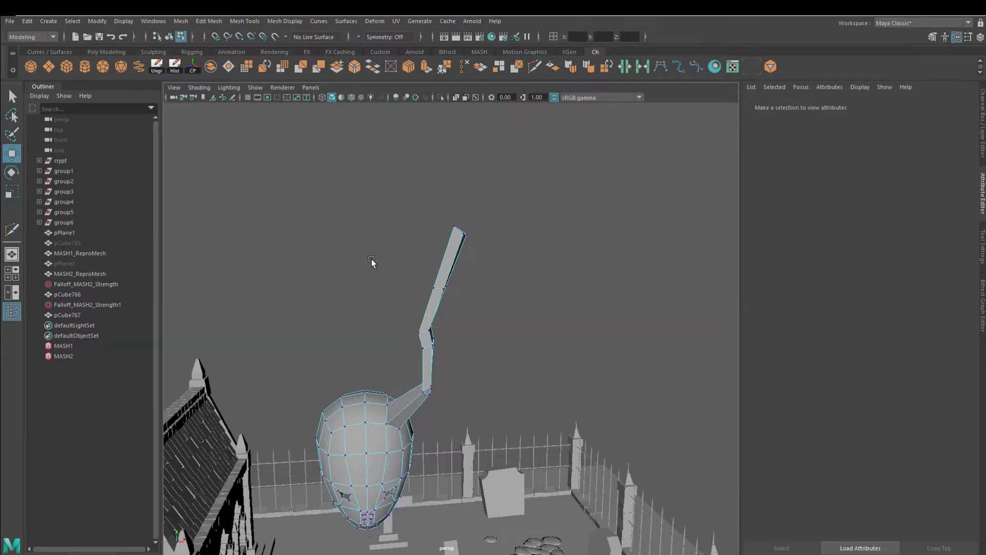
pyautogui.keyDown('alt'); pyautogui.moveTo(475, 272); pyautogui.dragTo(430, 345); pyautogui.keyUp('alt')
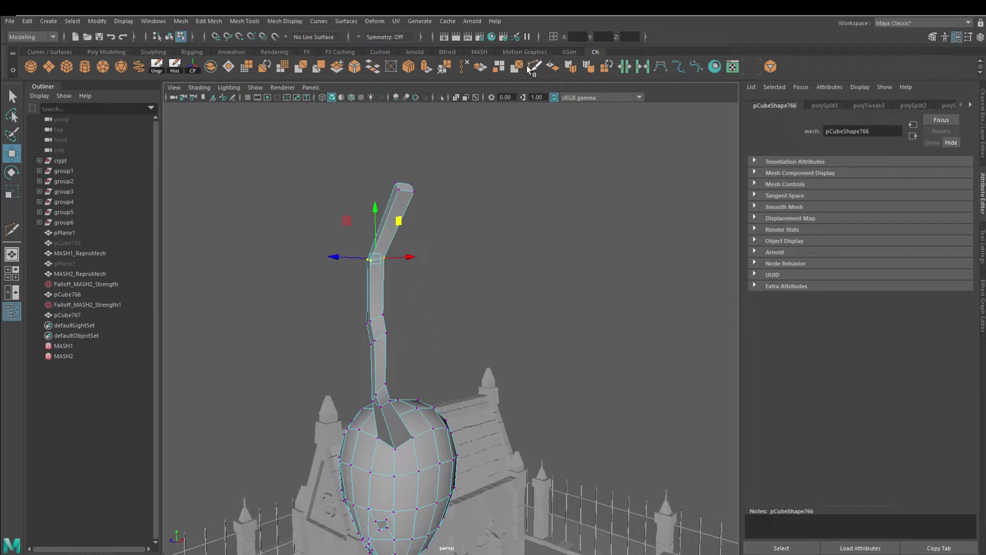
pyautogui.keyDown('alt'); pyautogui.moveTo(462, 308); pyautogui.dragTo(422, 277); pyautogui.keyUp('alt')
# Step: Extrude a face on the horn's side into a short side branch
pyautogui.rightClick(423, 276)
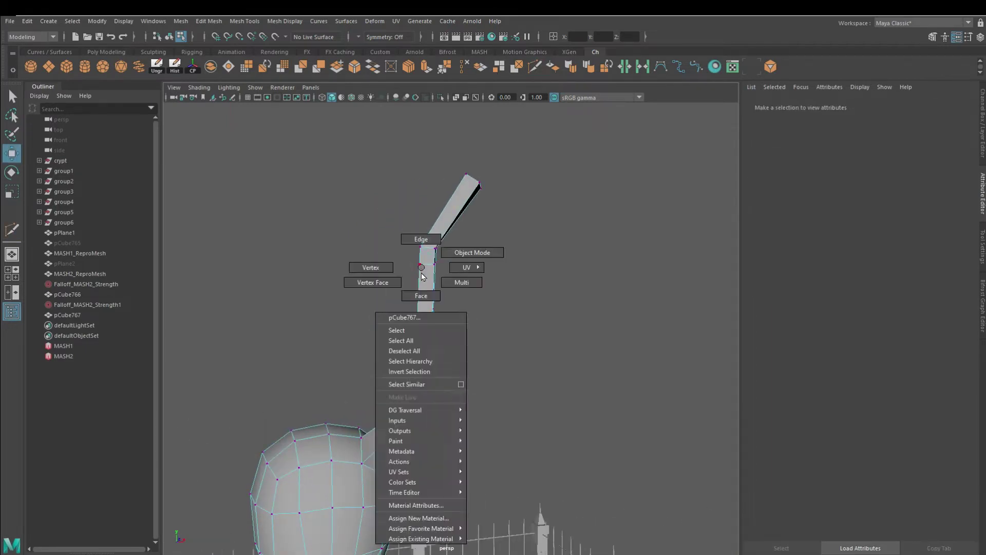
pyautogui.click(421, 295)
pyautogui.click(411, 341)
pyautogui.hotkey('ctrl', 'e')
pyautogui.scroll(2, 518, 318)
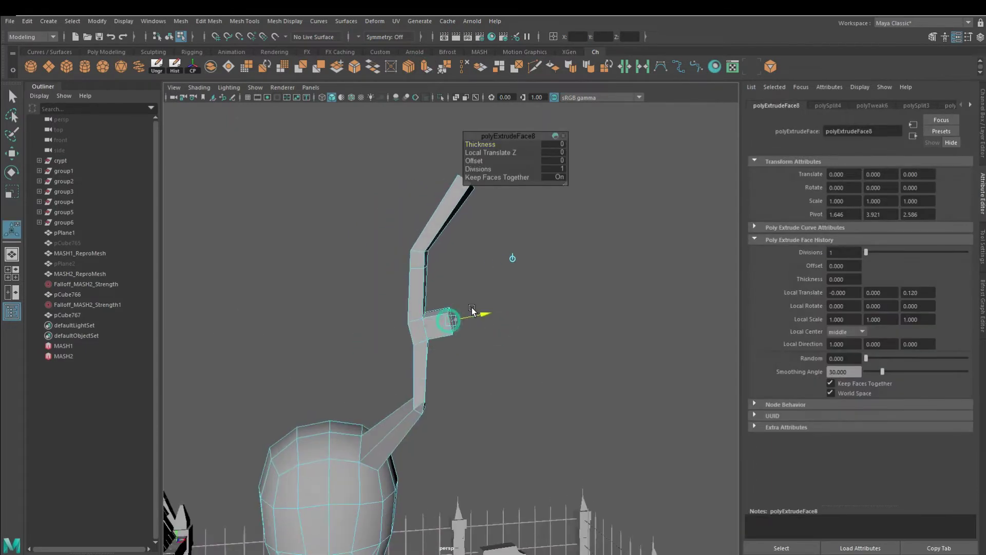
pyautogui.press('3')
pyautogui.moveTo(478, 319)
pyautogui.mouseDown()
pyautogui.moveTo(465, 319)
pyautogui.moveTo(493, 316)
pyautogui.moveTo(467, 265)
pyautogui.mouseUp()
pyautogui.press('F10')
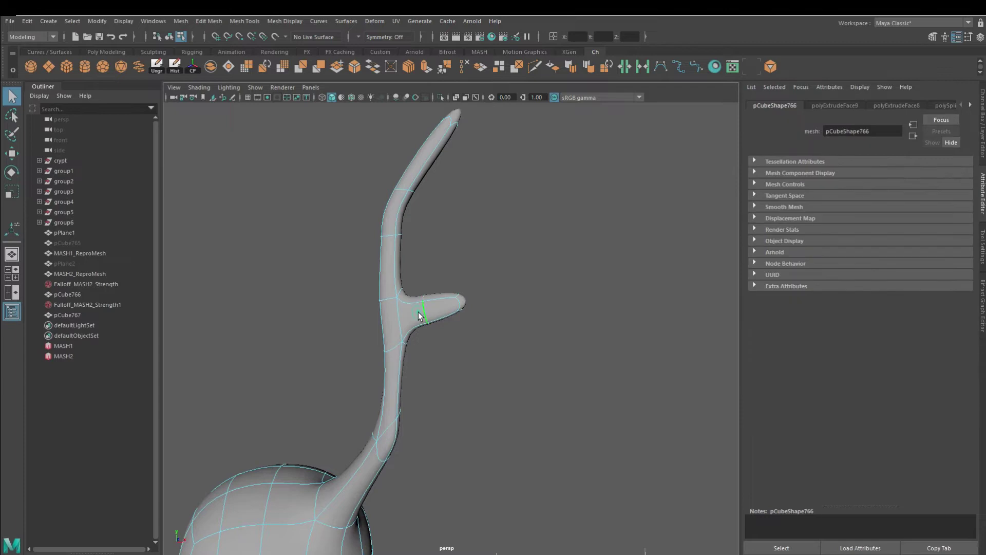
pyautogui.hotkey('ctrl', '1')
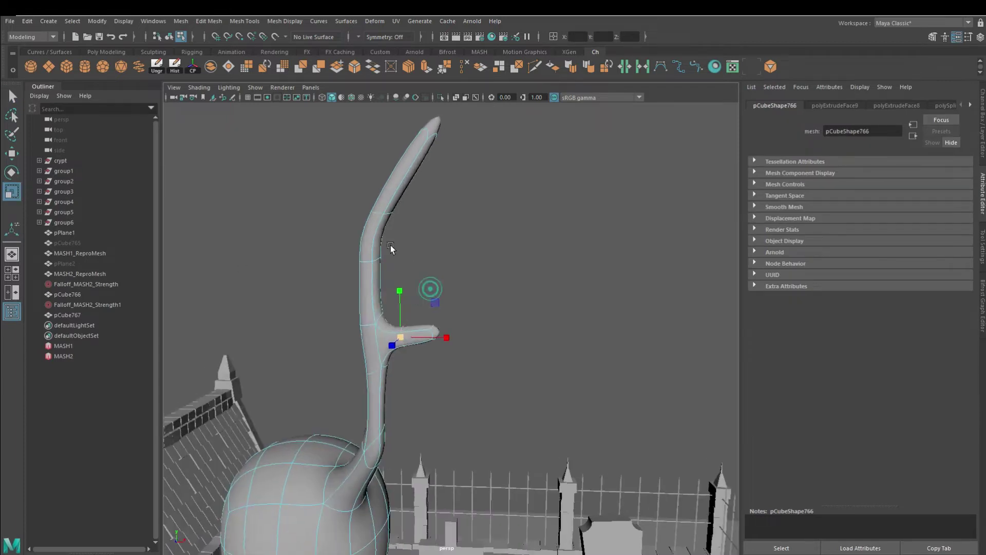
# Step: Extrude a face near the top of the stem out into a second branch
pyautogui.click(387, 232)
pyautogui.press('1')
pyautogui.click(424, 68)
pyautogui.moveTo(406, 238)
pyautogui.mouseDown()
pyautogui.moveTo(451, 235)
pyautogui.moveTo(452, 210)
pyautogui.mouseUp()
pyautogui.press('3')
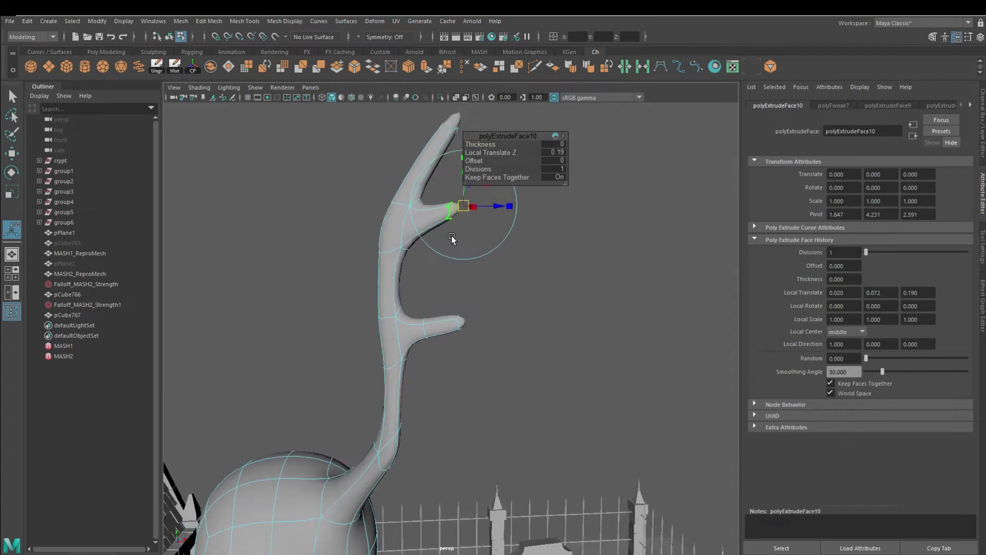
pyautogui.click(587, 334)
pyautogui.keyDown('alt'); pyautogui.moveTo(587, 334); pyautogui.dragTo(483, 291, button='right'); pyautogui.keyUp('alt')
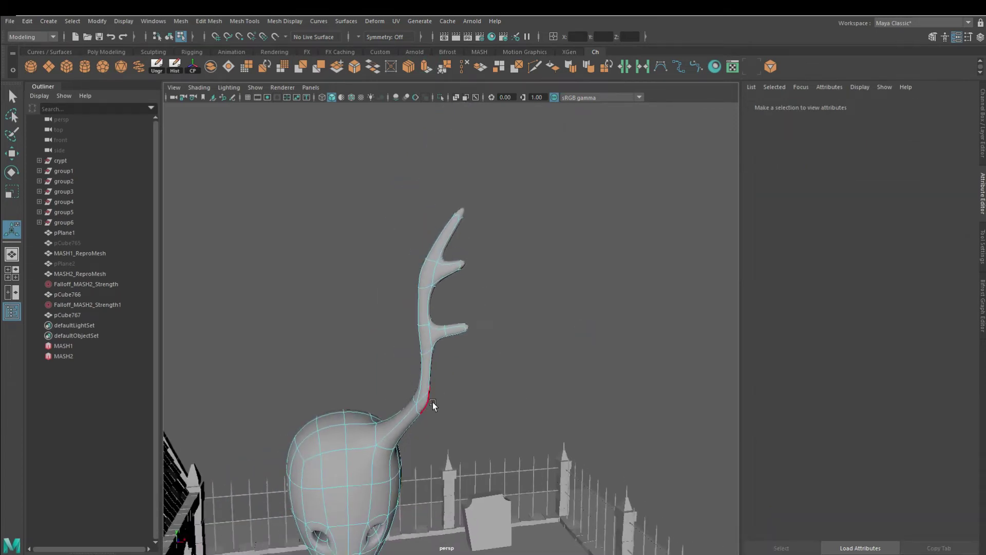
# Step: Extrude a face low on the antler stem and pull it outward into a third branch
pyautogui.click(433, 405)
pyautogui.moveTo(433, 404)
pyautogui.keyDown('alt'); pyautogui.mouseDown()
pyautogui.moveTo(508, 410)
pyautogui.moveTo(529, 385)
pyautogui.mouseUp(); pyautogui.keyUp('alt')
pyautogui.hotkey('ctrl', 'e')
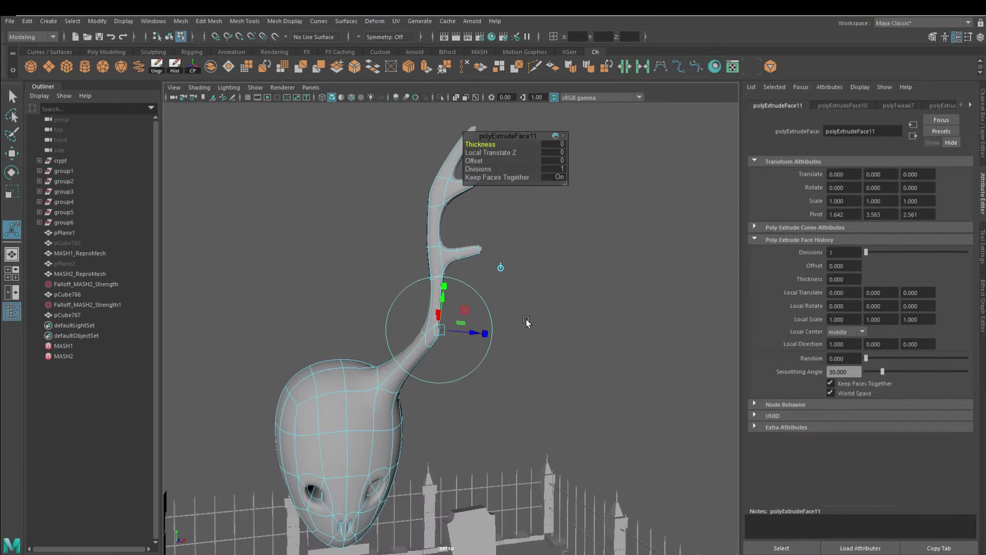
pyautogui.click(489, 343)
pyautogui.moveTo(488, 343)
pyautogui.keyDown('alt'); pyautogui.mouseDown()
pyautogui.moveTo(454, 325)
pyautogui.moveTo(460, 308)
pyautogui.mouseUp(); pyautogui.keyUp('alt')
pyautogui.moveTo(460, 308)
pyautogui.keyDown('alt'); pyautogui.mouseDown()
pyautogui.moveTo(301, 323)
pyautogui.moveTo(321, 293)
pyautogui.moveTo(507, 263)
pyautogui.mouseUp(); pyautogui.keyUp('alt')
# Step: Bend the antler sideways by moving an edge with soft selection on
pyautogui.moveTo(507, 263); pyautogui.dragTo(546, 227, button='right')
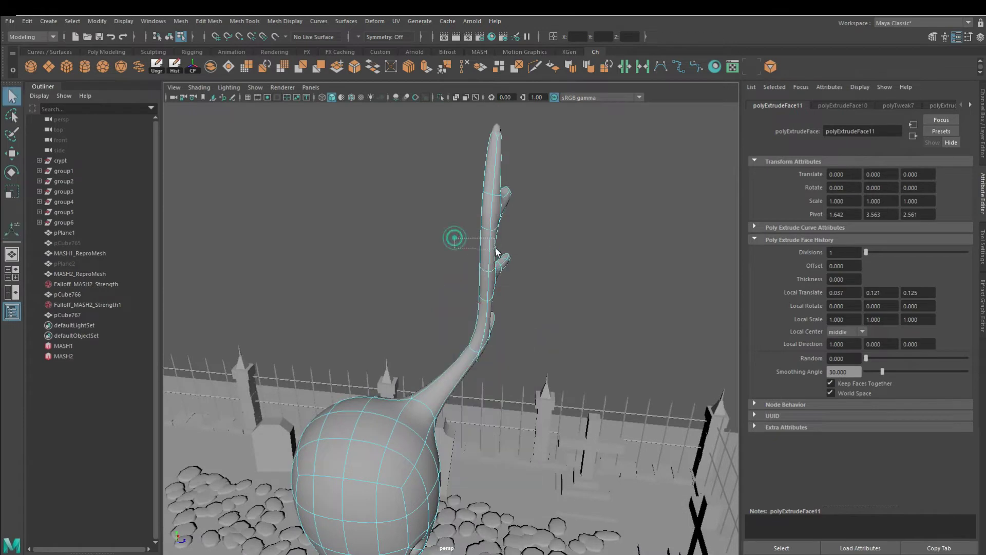
pyautogui.click(497, 267)
pyautogui.press('b')
pyautogui.press('w')
pyautogui.moveTo(551, 242)
pyautogui.keyDown('alt'); pyautogui.mouseDown()
pyautogui.moveTo(490, 249)
pyautogui.moveTo(538, 250)
pyautogui.moveTo(383, 239)
pyautogui.moveTo(587, 342)
pyautogui.moveTo(471, 350)
pyautogui.moveTo(391, 320)
pyautogui.mouseUp(); pyautogui.keyUp('alt')
pyautogui.keyDown('alt'); pyautogui.moveTo(417, 288); pyautogui.dragTo(481, 315); pyautogui.keyUp('alt')
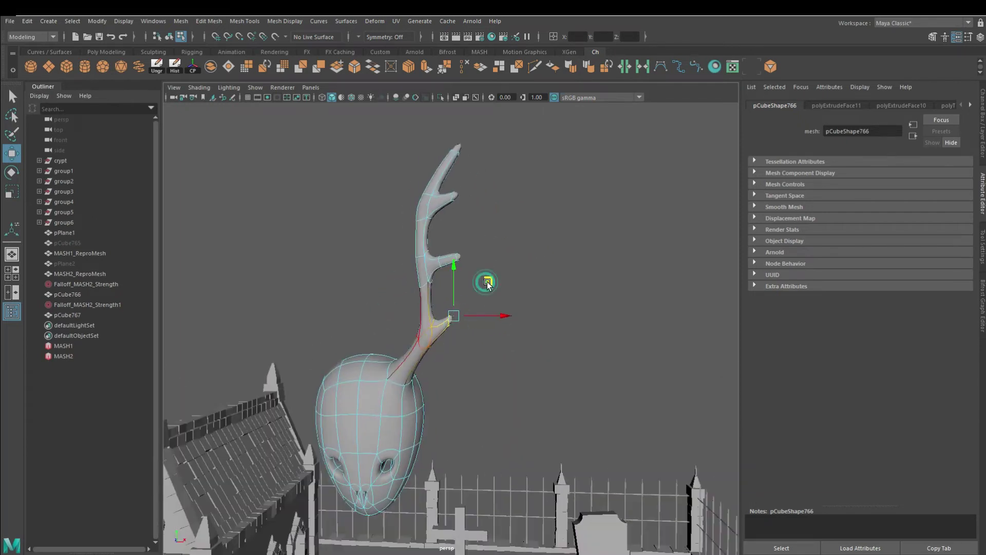
# Step: Extrude the other antler's tip face into a new prong
pyautogui.click(480, 226)
pyautogui.press('F8')
pyautogui.keyDown('alt'); pyautogui.moveTo(463, 210); pyautogui.dragTo(571, 304); pyautogui.keyUp('alt')
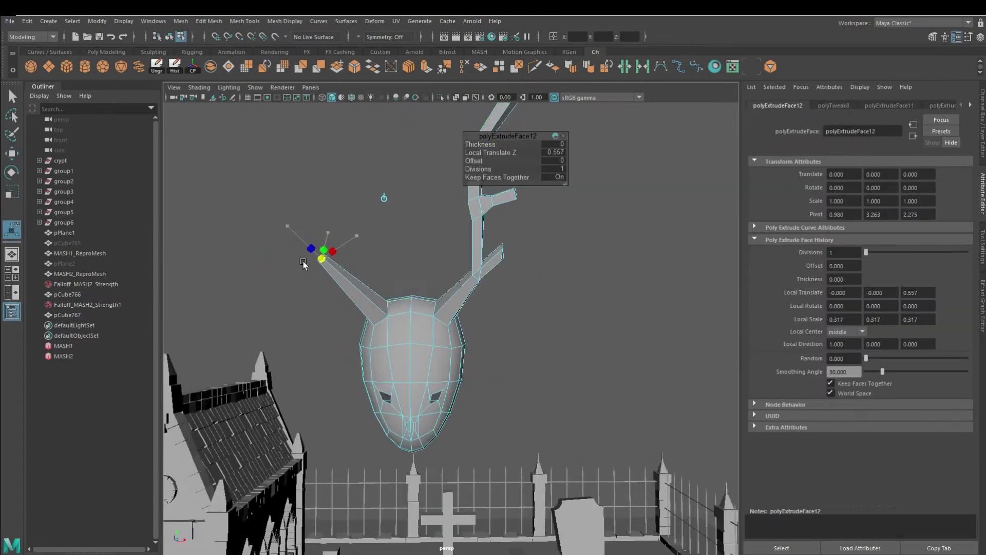
pyautogui.hotkey('ctrl', 'e')
pyautogui.moveTo(303, 259); pyautogui.dragTo(304, 251)
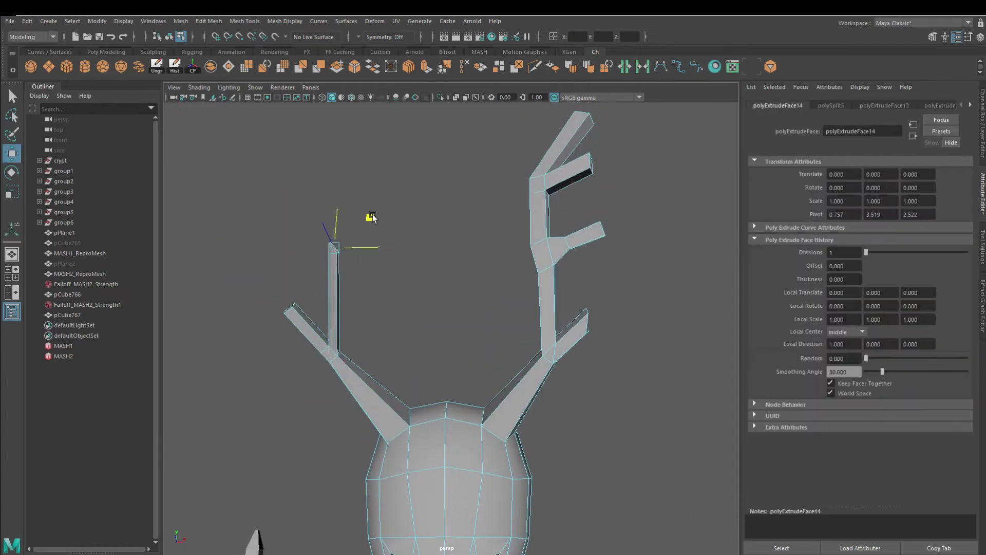
pyautogui.keyDown('alt'); pyautogui.moveTo(373, 217); pyautogui.dragTo(365, 279); pyautogui.keyUp('alt')
# Step: Extrude and raise further prongs on the left antler, checking them smoothed
pyautogui.press('e')
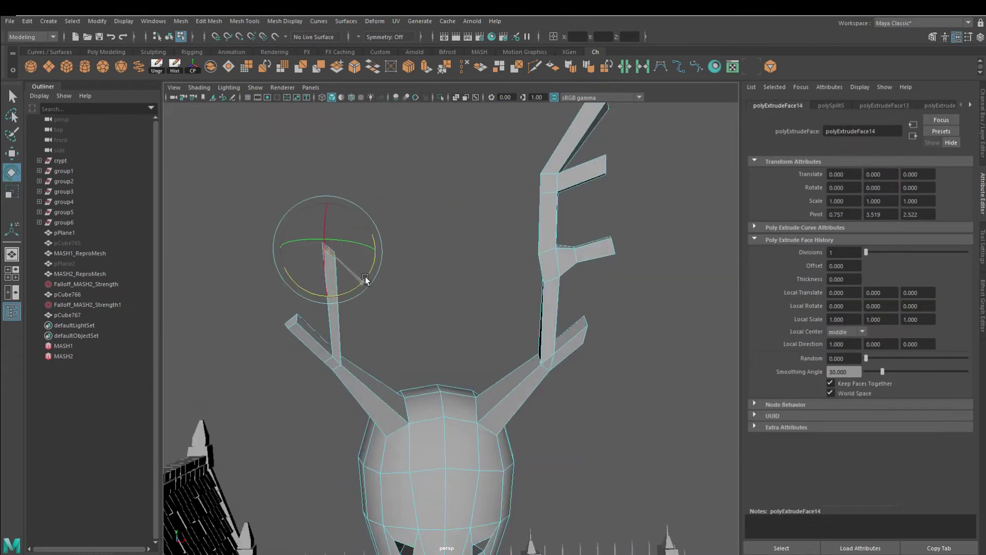
pyautogui.hotkey('ctrl', 'e')
pyautogui.moveTo(370, 278)
pyautogui.mouseDown()
pyautogui.moveTo(369, 195)
pyautogui.moveTo(455, 201)
pyautogui.mouseUp()
pyautogui.hotkey('ctrl', 'e')
pyautogui.moveTo(320, 289)
pyautogui.keyDown('alt'); pyautogui.mouseDown()
pyautogui.moveTo(442, 339)
pyautogui.moveTo(340, 211)
pyautogui.moveTo(418, 180)
pyautogui.moveTo(365, 152)
pyautogui.mouseUp(); pyautogui.keyUp('alt')
pyautogui.press('3')
pyautogui.click(441, 320)
pyautogui.press('1')
# Step: Move the left antler's tip face and preview both antlers smoothed
pyautogui.click(357, 246)
pyautogui.press('w')
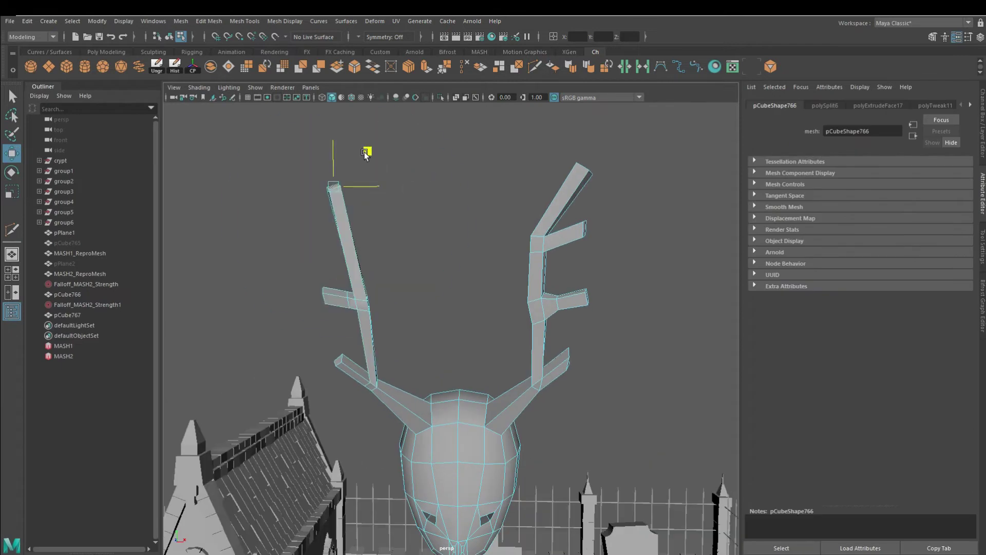
pyautogui.press('3')
pyautogui.moveTo(329, 288)
pyautogui.keyDown('alt'); pyautogui.mouseDown()
pyautogui.moveTo(514, 326)
pyautogui.moveTo(349, 333)
pyautogui.moveTo(566, 346)
pyautogui.moveTo(488, 329)
pyautogui.moveTo(371, 335)
pyautogui.mouseUp(); pyautogui.keyUp('alt')
# Step: Orbit around the antlered head and return it to object mode
pyautogui.click(371, 335)
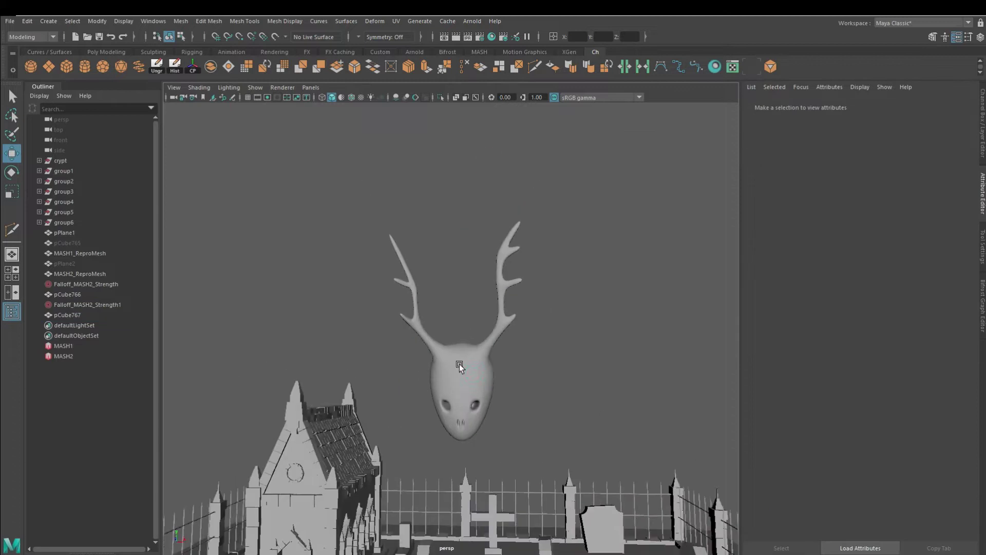
pyautogui.keyDown('alt'); pyautogui.moveTo(459, 363); pyautogui.dragTo(460, 329); pyautogui.keyUp('alt')
pyautogui.press('F8')
pyautogui.scroll(5, 477, 262)
pyautogui.scroll(-2, 477, 261)
pyautogui.hotkey('ctrl', 'z')
pyautogui.hotkey('ctrl', 'z')
pyautogui.hotkey('ctrl', 'z')
pyautogui.hotkey('ctrl', 'z')
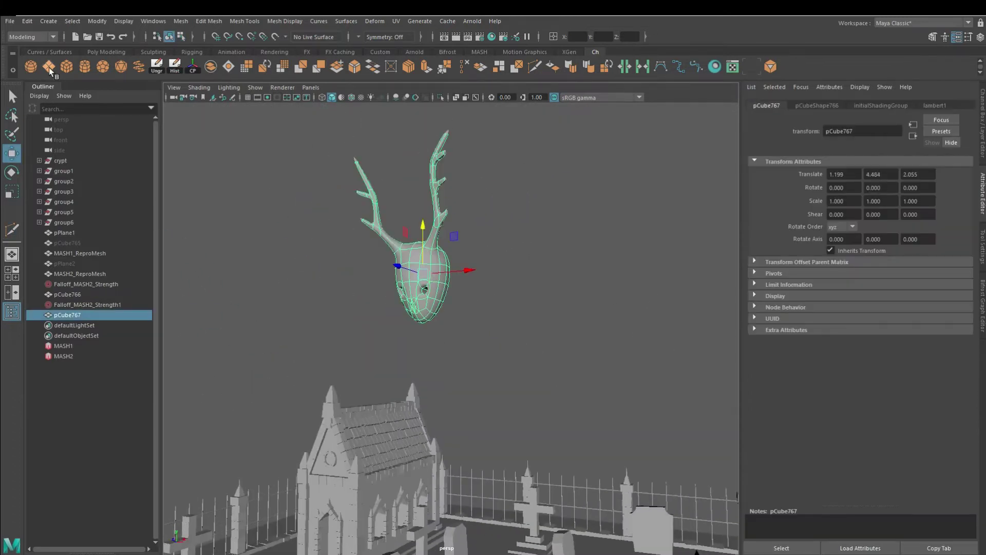
# Step: Add a poly cube below the head, extruding its top face smaller and upward
pyautogui.click(50, 71)
pyautogui.moveTo(452, 386)
pyautogui.keyDown('alt'); pyautogui.mouseDown()
pyautogui.moveTo(436, 306)
pyautogui.moveTo(451, 341)
pyautogui.moveTo(397, 287)
pyautogui.moveTo(405, 297)
pyautogui.moveTo(390, 223)
pyautogui.moveTo(458, 315)
pyautogui.moveTo(340, 296)
pyautogui.moveTo(410, 310)
pyautogui.mouseUp(); pyautogui.keyUp('alt')
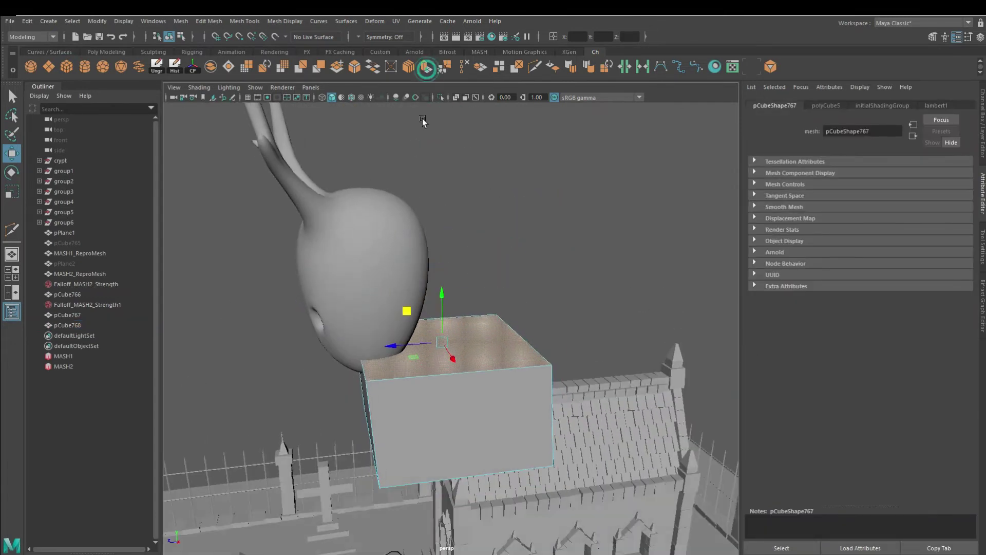
pyautogui.moveTo(473, 322)
pyautogui.mouseDown()
pyautogui.moveTo(399, 266)
pyautogui.moveTo(393, 297)
pyautogui.moveTo(381, 231)
pyautogui.moveTo(452, 434)
pyautogui.moveTo(477, 395)
pyautogui.moveTo(437, 500)
pyautogui.mouseUp()
# Step: Widen the neck's bottom faces, switching between smooth (3) and cage (1) previews
pyautogui.press('3')
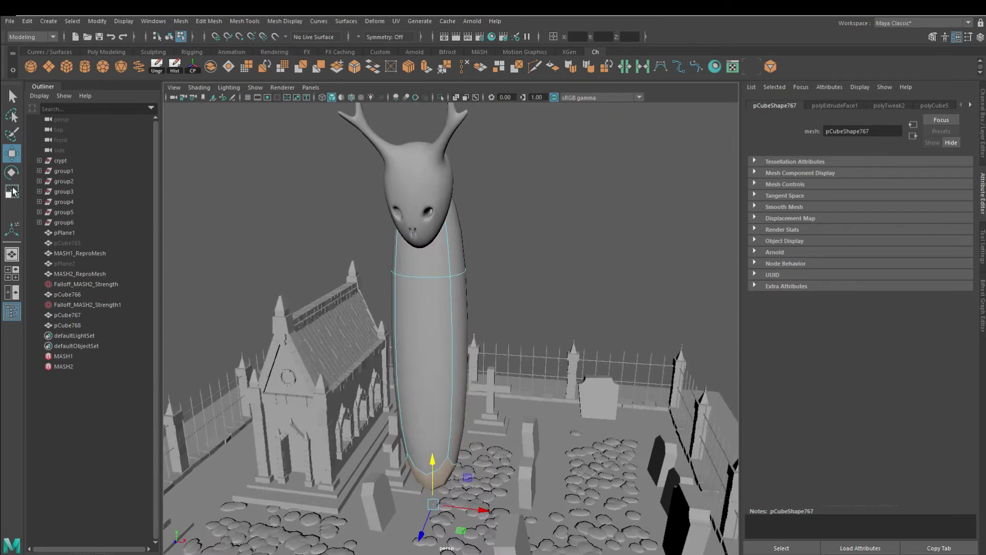
pyautogui.moveTo(479, 502); pyautogui.dragTo(519, 505)
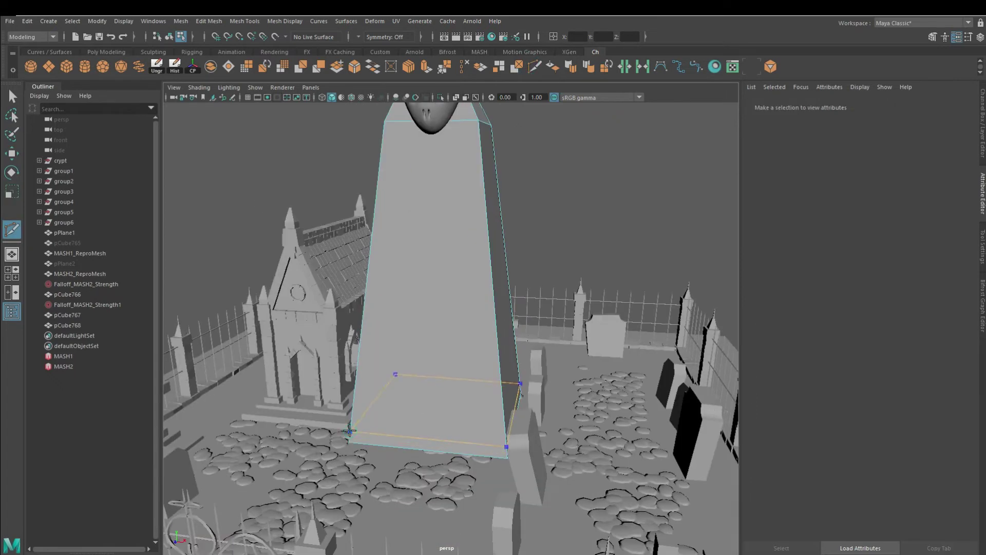
pyautogui.moveTo(514, 318)
pyautogui.keyDown('alt'); pyautogui.mouseDown()
pyautogui.moveTo(455, 353)
pyautogui.moveTo(252, 358)
pyautogui.mouseUp(); pyautogui.keyUp('alt')
pyautogui.press('1')
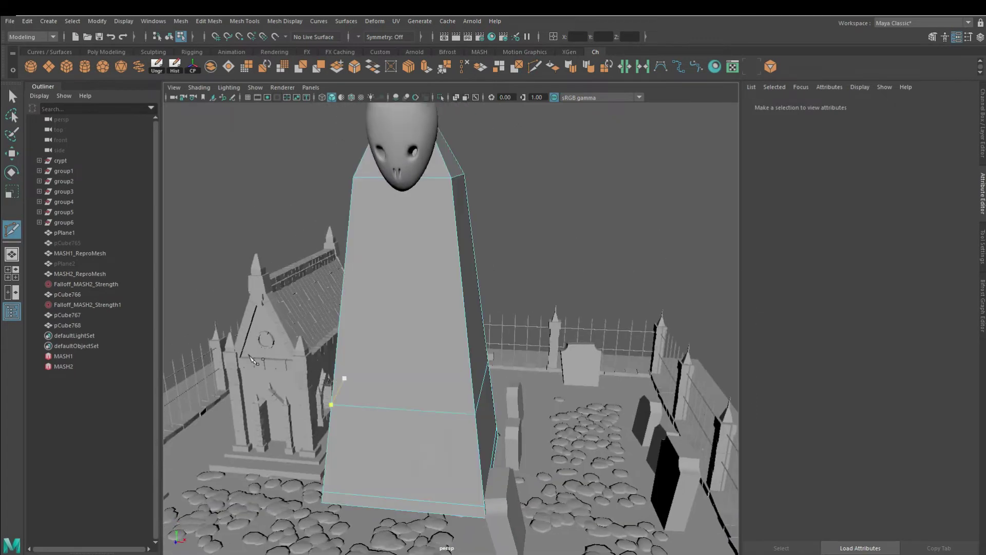
pyautogui.click(410, 218)
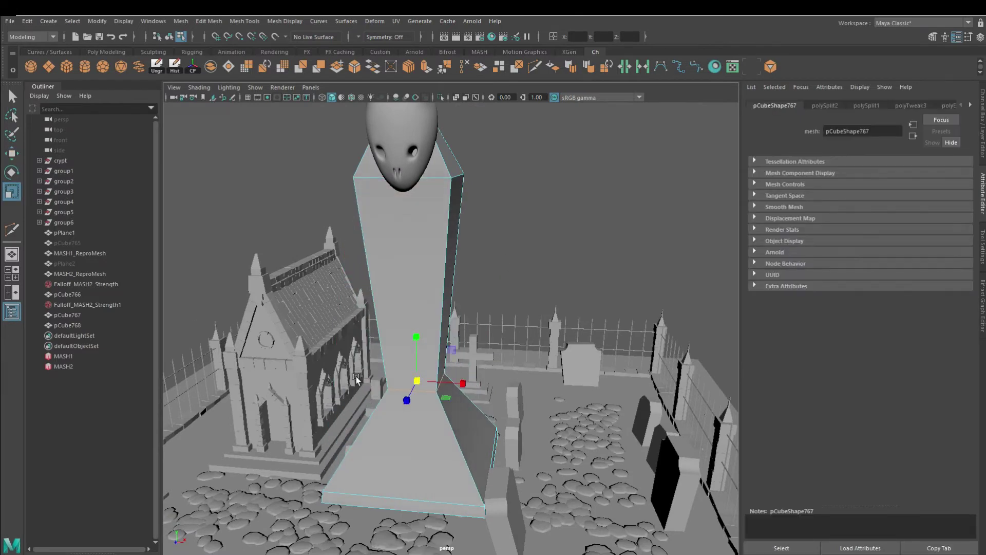
pyautogui.press('3')
pyautogui.keyDown('alt'); pyautogui.moveTo(416, 397); pyautogui.dragTo(405, 365); pyautogui.keyUp('alt')
pyautogui.moveTo(410, 419)
pyautogui.keyDown('alt'); pyautogui.mouseDown()
pyautogui.moveTo(353, 287)
pyautogui.moveTo(406, 298)
pyautogui.mouseUp(); pyautogui.keyUp('alt')
# Step: Scale and move a vertical edge to shape the side of the pillar
pyautogui.press('r')
pyautogui.moveTo(452, 341)
pyautogui.keyDown('alt'); pyautogui.mouseDown()
pyautogui.moveTo(401, 308)
pyautogui.moveTo(424, 259)
pyautogui.mouseUp(); pyautogui.keyUp('alt')
pyautogui.press('w')
pyautogui.click(392, 308)
pyautogui.moveTo(412, 162)
pyautogui.keyDown('alt'); pyautogui.mouseDown()
pyautogui.moveTo(428, 356)
pyautogui.moveTo(492, 386)
pyautogui.moveTo(517, 248)
pyautogui.moveTo(404, 492)
pyautogui.moveTo(380, 401)
pyautogui.mouseUp(); pyautogui.keyUp('alt')
# Step: Scale and move the creature's components to narrow the waist below the skull
pyautogui.click(420, 436)
pyautogui.click(380, 401)
pyautogui.moveTo(422, 451)
pyautogui.keyDown('alt'); pyautogui.mouseDown()
pyautogui.moveTo(402, 439)
pyautogui.moveTo(584, 250)
pyautogui.moveTo(378, 401)
pyautogui.moveTo(394, 399)
pyautogui.moveTo(372, 365)
pyautogui.moveTo(460, 241)
pyautogui.moveTo(449, 181)
pyautogui.moveTo(526, 292)
pyautogui.moveTo(438, 291)
pyautogui.moveTo(441, 185)
pyautogui.moveTo(518, 193)
pyautogui.mouseUp(); pyautogui.keyUp('alt')
pyautogui.press('r')
pyautogui.press('w')
# Step: Smooth-preview the neck, then box-select the head and neck together
pyautogui.click(439, 291)
pyautogui.click(438, 246)
pyautogui.moveTo(541, 251)
pyautogui.keyDown('alt'); pyautogui.mouseDown()
pyautogui.moveTo(481, 247)
pyautogui.moveTo(519, 384)
pyautogui.mouseUp(); pyautogui.keyUp('alt')
pyautogui.click(519, 384)
pyautogui.click(431, 359)
pyautogui.click(282, 67)
pyautogui.moveTo(565, 183)
pyautogui.keyDown('alt'); pyautogui.mouseDown()
pyautogui.moveTo(538, 240)
pyautogui.moveTo(467, 307)
pyautogui.mouseUp(); pyautogui.keyUp('alt')
pyautogui.click(467, 306)
pyautogui.moveTo(377, 178); pyautogui.dragTo(516, 345)
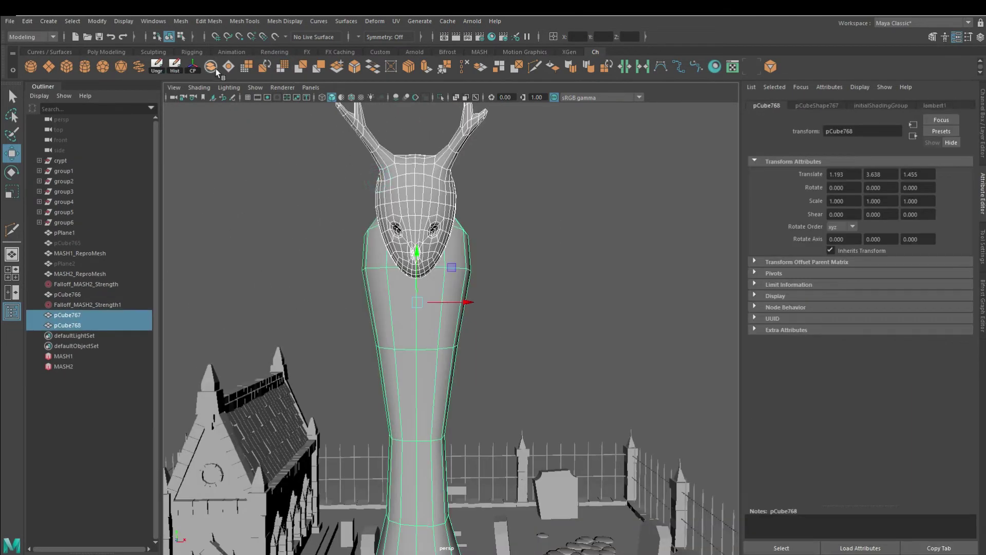
# Step: Move the combined creature, scaled 0.352 and rotated 60°, onto the graveyard ground
pyautogui.moveTo(436, 308)
pyautogui.keyDown('alt'); pyautogui.mouseDown()
pyautogui.moveTo(486, 375)
pyautogui.moveTo(340, 352)
pyautogui.moveTo(535, 329)
pyautogui.mouseUp(); pyautogui.keyUp('alt')
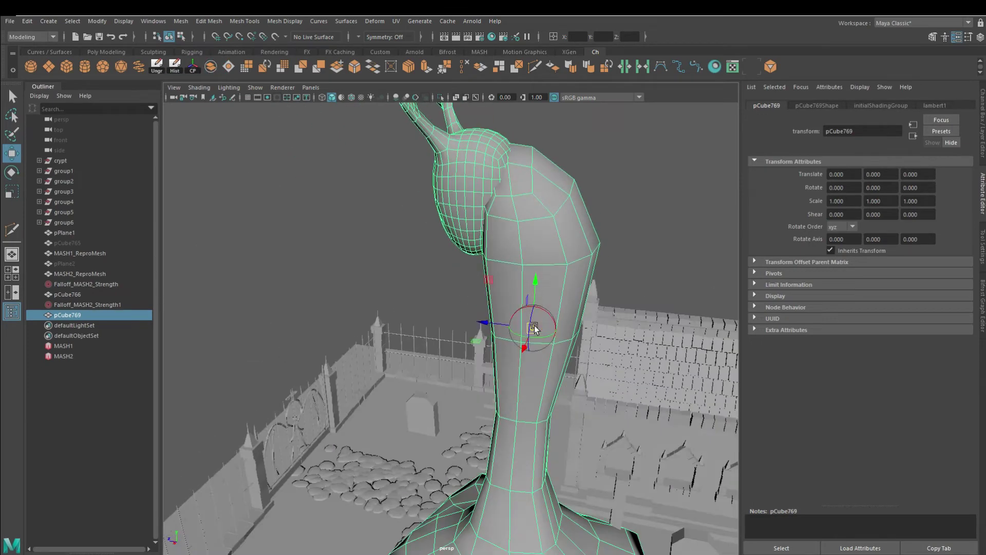
pyautogui.keyDown('alt'); pyautogui.moveTo(534, 118); pyautogui.dragTo(405, 196); pyautogui.keyUp('alt')
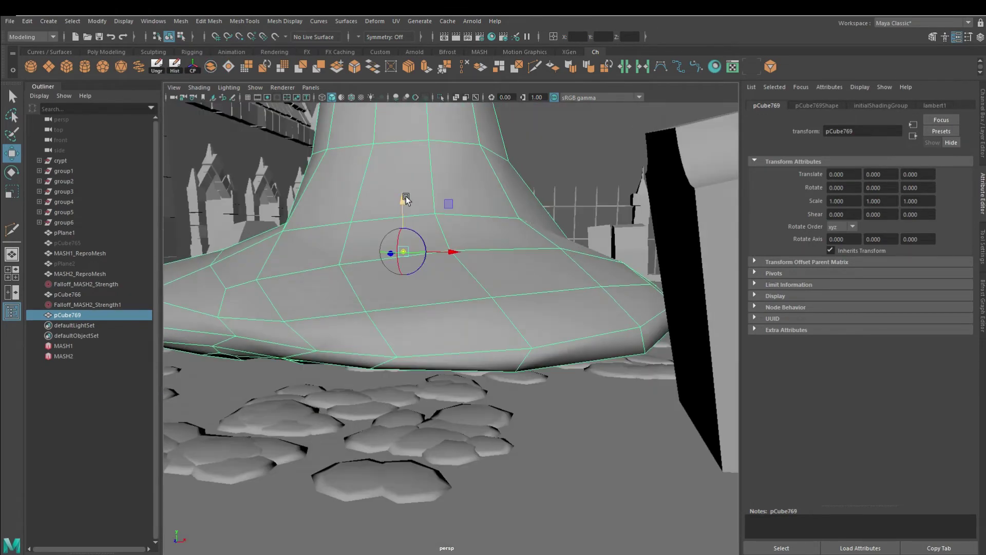
pyautogui.scroll(-5, 444, 234)
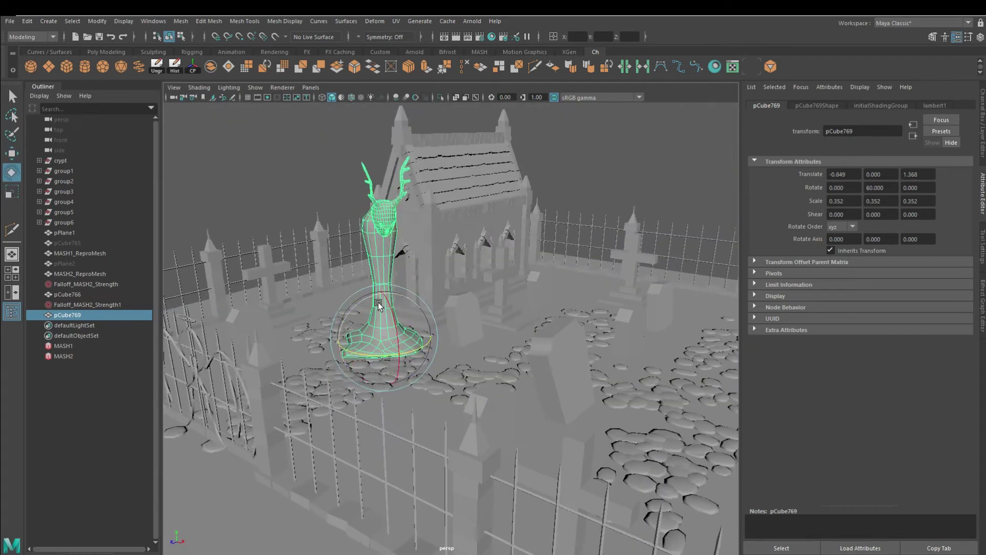
pyautogui.keyDown('alt'); pyautogui.moveTo(378, 302); pyautogui.dragTo(391, 356); pyautogui.keyUp('alt')
pyautogui.press('w')
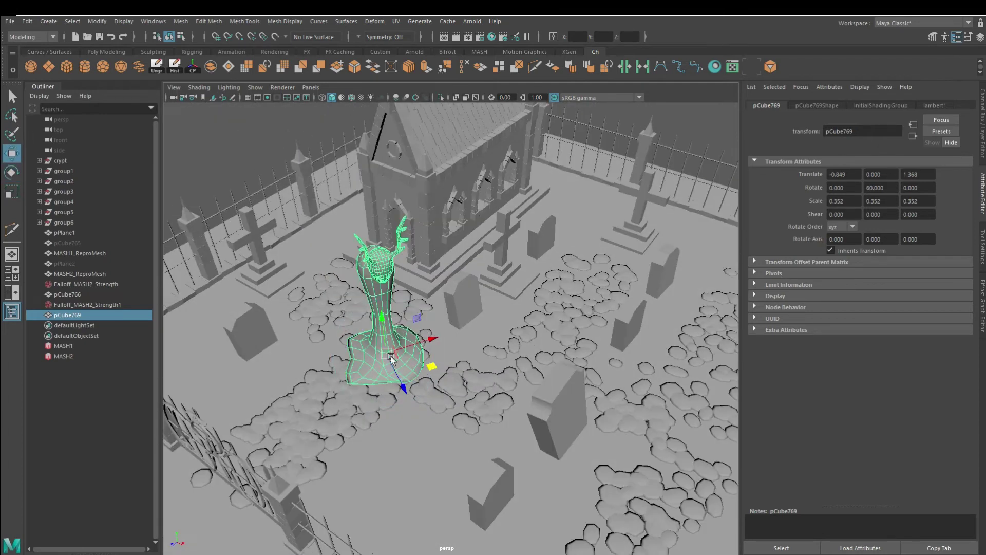
pyautogui.keyDown('alt'); pyautogui.moveTo(389, 397); pyautogui.dragTo(429, 428); pyautogui.keyUp('alt')
pyautogui.moveTo(340, 394)
pyautogui.keyDown('alt'); pyautogui.mouseDown()
pyautogui.moveTo(505, 315)
pyautogui.moveTo(458, 336)
pyautogui.moveTo(301, 248)
pyautogui.moveTo(313, 285)
pyautogui.moveTo(376, 232)
pyautogui.mouseUp(); pyautogui.keyUp('alt')
# Step: Switch to face mode, clear the selection and view the graveyard overview
pyautogui.press('F11')
pyautogui.moveTo(348, 290)
pyautogui.keyDown('alt'); pyautogui.mouseDown()
pyautogui.moveTo(337, 262)
pyautogui.moveTo(414, 265)
pyautogui.moveTo(372, 221)
pyautogui.mouseUp(); pyautogui.keyUp('alt')
pyautogui.click(477, 213)
pyautogui.moveTo(477, 214)
pyautogui.keyDown('alt'); pyautogui.mouseDown()
pyautogui.moveTo(314, 216)
pyautogui.moveTo(489, 285)
pyautogui.mouseUp(); pyautogui.keyUp('alt')
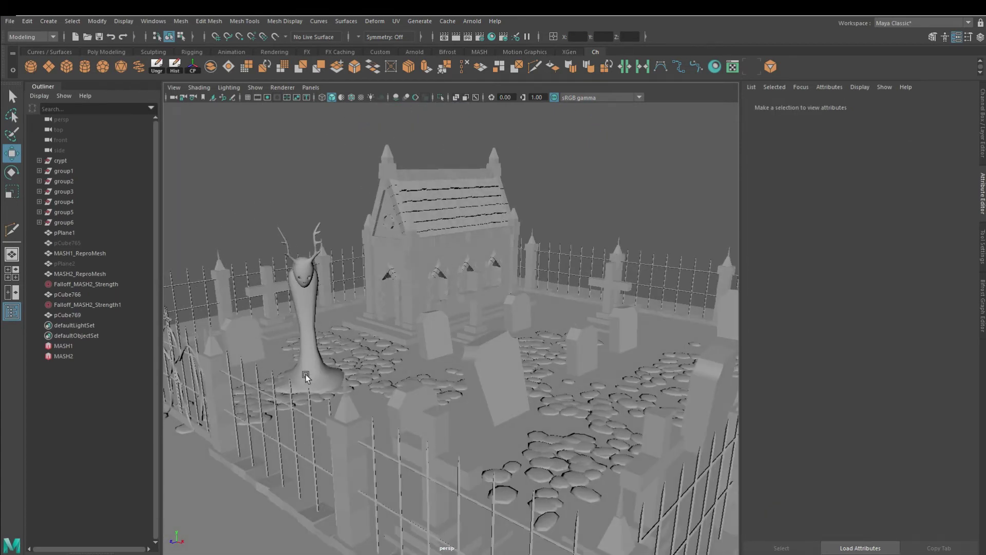
# Step: Select the base vertices in isolation and scale the flared base wider and flatter
pyautogui.scroll(3, 306, 377)
pyautogui.rightClick(308, 303)
pyautogui.click(309, 270)
pyautogui.click(312, 348)
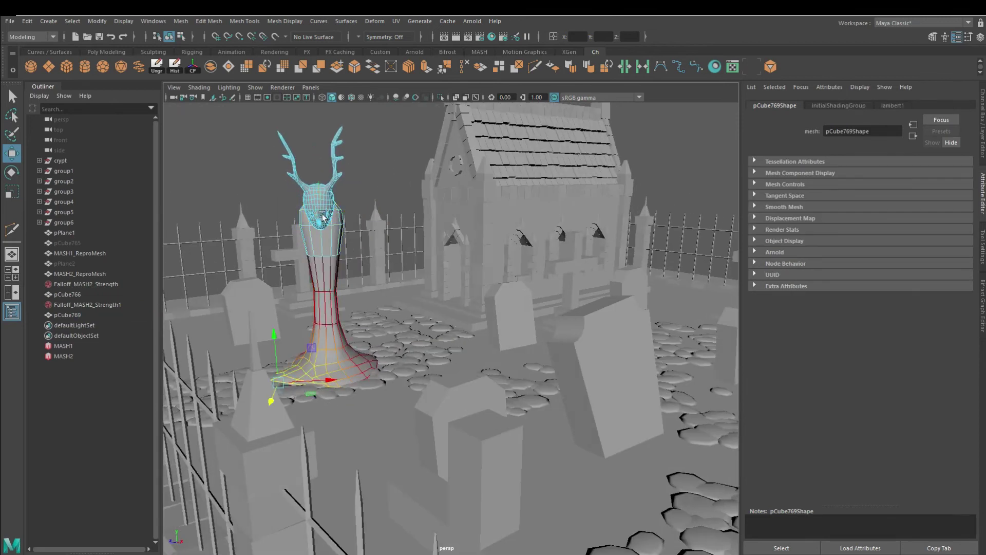
pyautogui.hotkey('ctrl', '1')
pyautogui.scroll(3, 359, 318)
pyautogui.scroll(-3, 399, 371)
pyautogui.press('r')
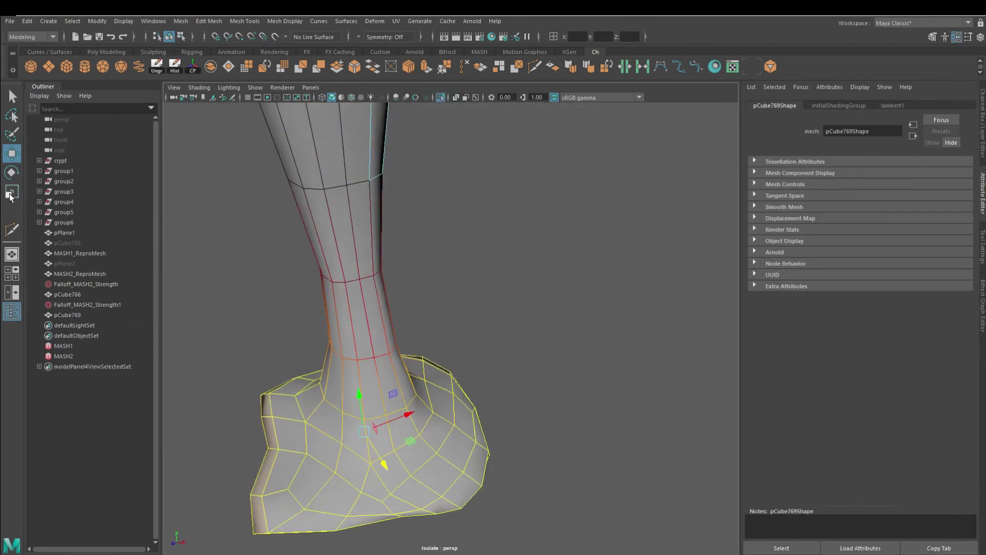
pyautogui.scroll(-2, 368, 406)
# Step: Exit isolate view and check the base resting on the cobblestones
pyautogui.hotkey('ctrl', '1')
pyautogui.scroll(2, 415, 420)
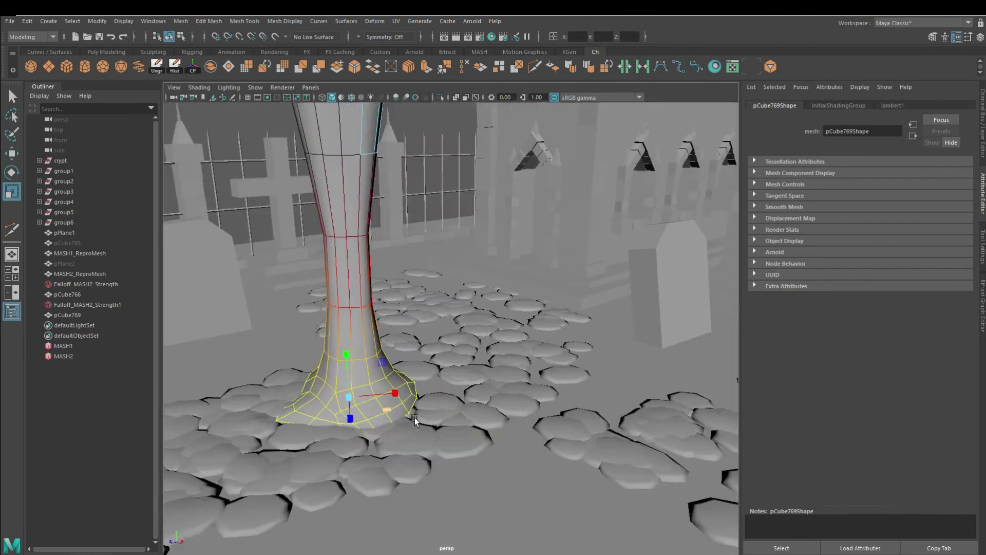
pyautogui.moveTo(345, 356)
pyautogui.keyDown('alt'); pyautogui.mouseDown()
pyautogui.moveTo(388, 385)
pyautogui.moveTo(423, 431)
pyautogui.moveTo(479, 352)
pyautogui.moveTo(517, 335)
pyautogui.moveTo(481, 353)
pyautogui.mouseUp(); pyautogui.keyUp('alt')
pyautogui.scroll(-5, 389, 386)
pyautogui.click(406, 411)
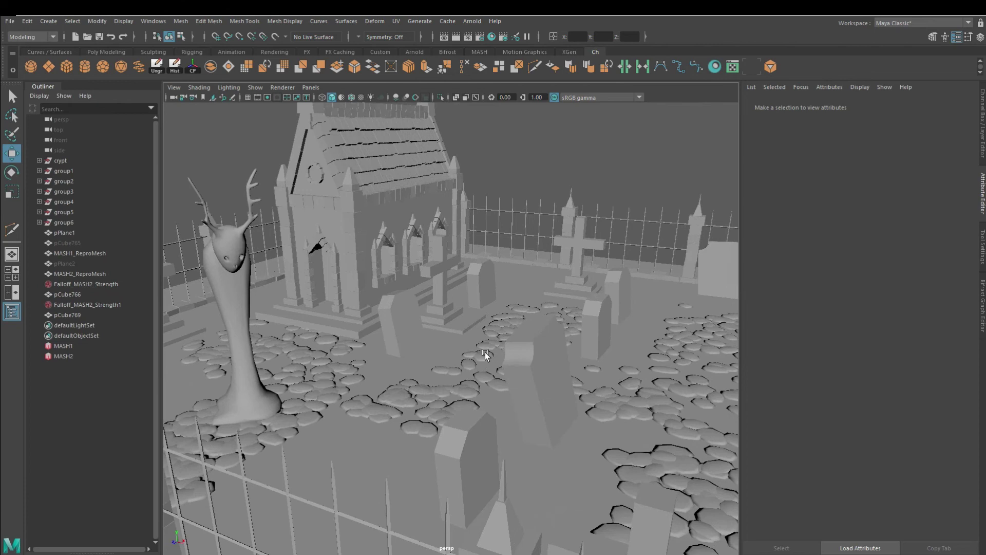
pyautogui.moveTo(475, 341)
pyautogui.keyDown('alt'); pyautogui.mouseDown()
pyautogui.moveTo(417, 321)
pyautogui.moveTo(432, 322)
pyautogui.mouseUp(); pyautogui.keyUp('alt')
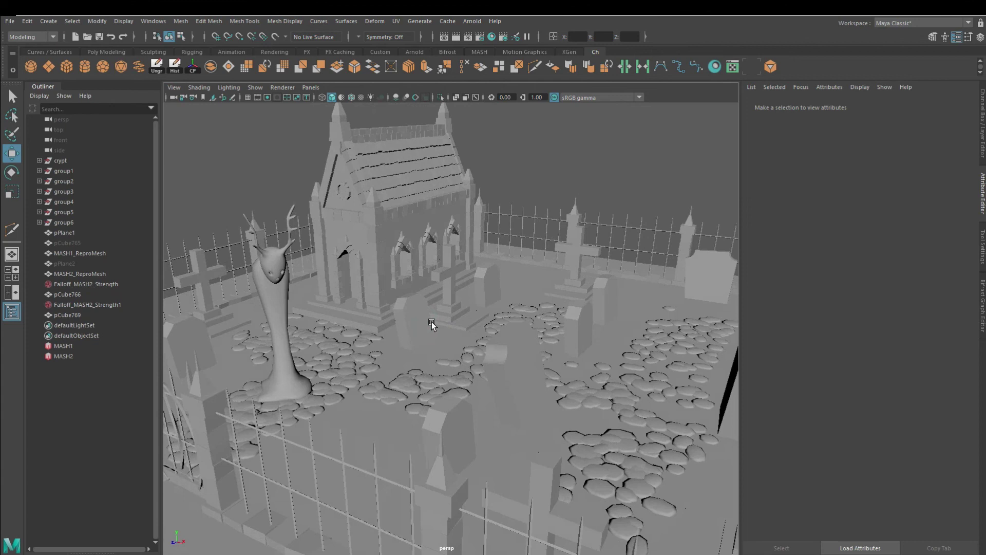